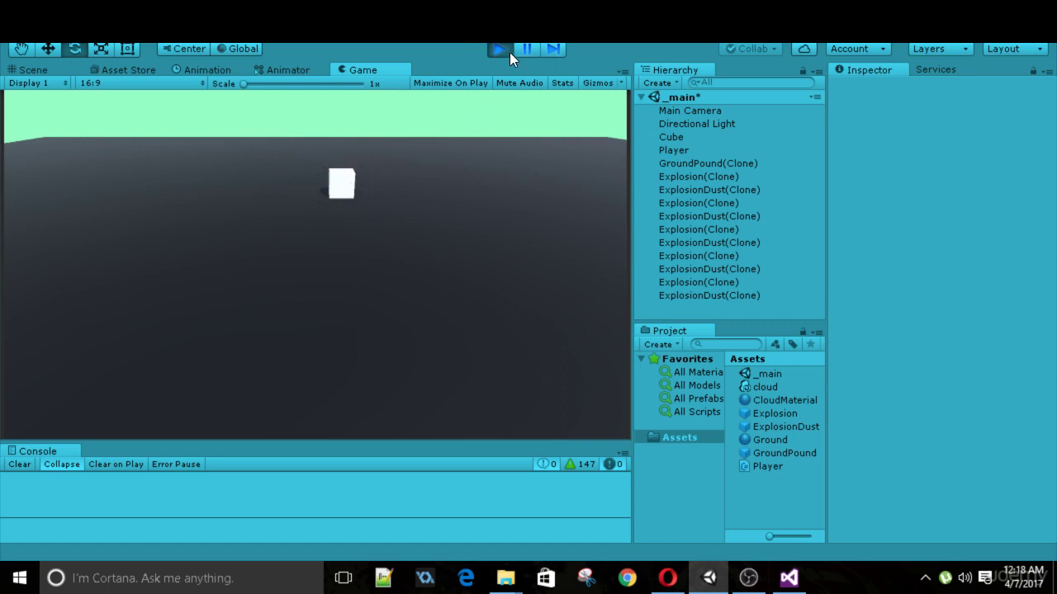
Stop the running game and add a new particle system to the scene
left_click(510, 52)
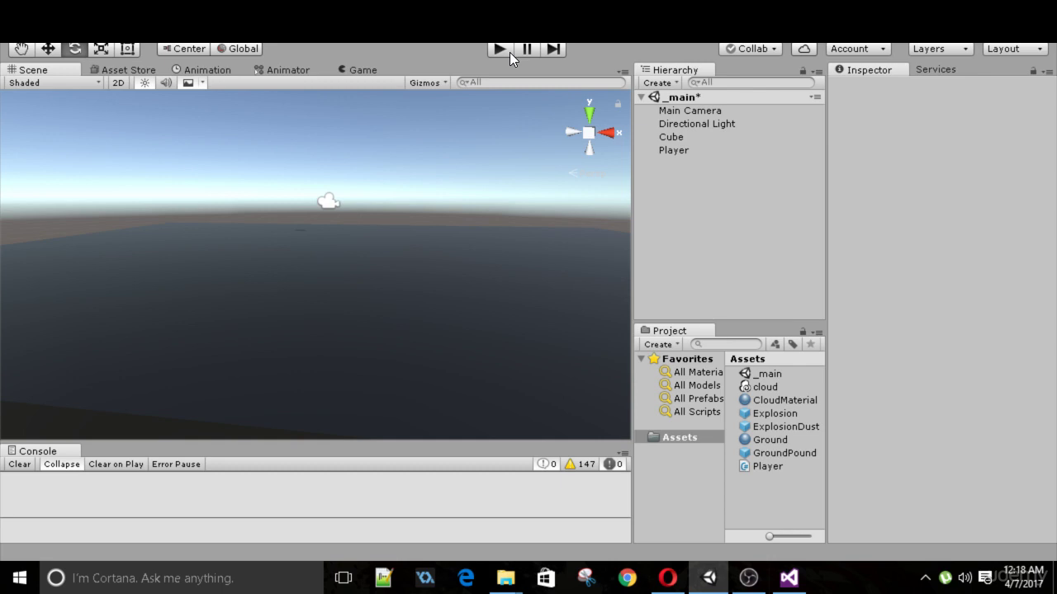
left_click(652, 86)
left_click(704, 245)
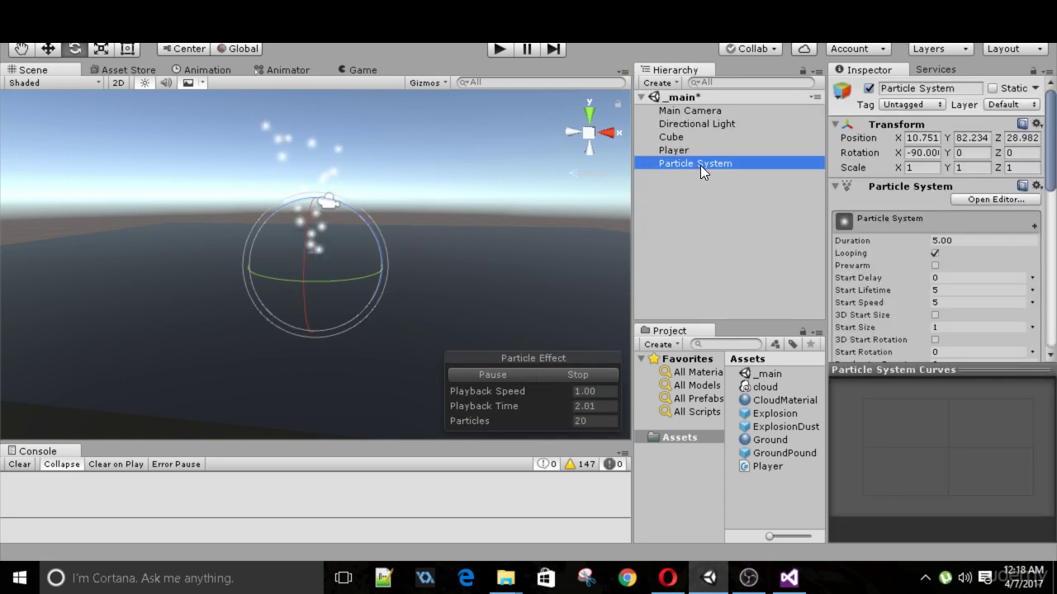
Rename the new particle system object as RockChunk
left_click(700, 165)
left_click(666, 185)
left_click(693, 166)
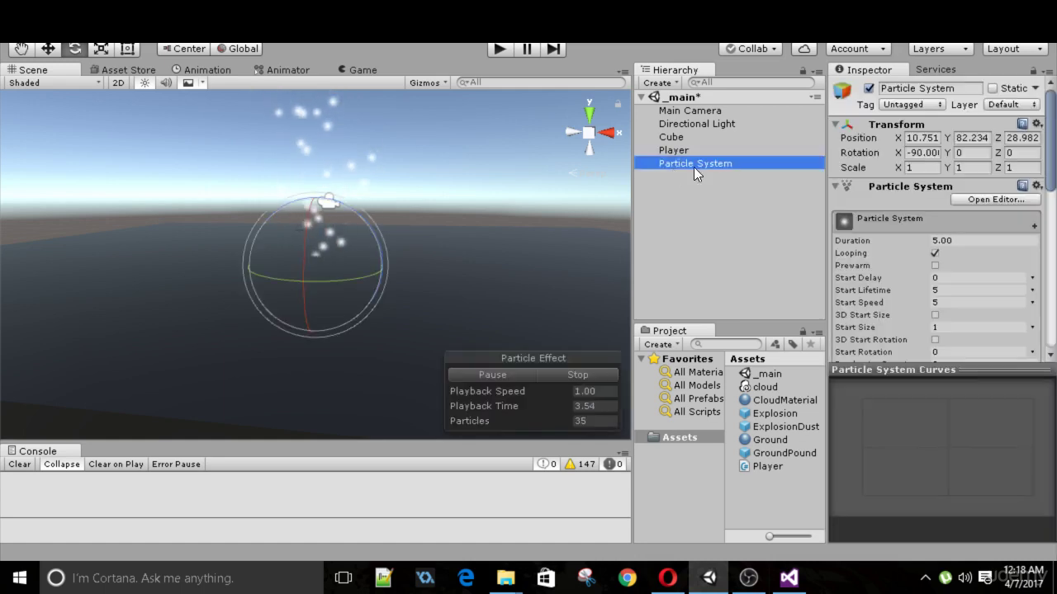
left_click(916, 88)
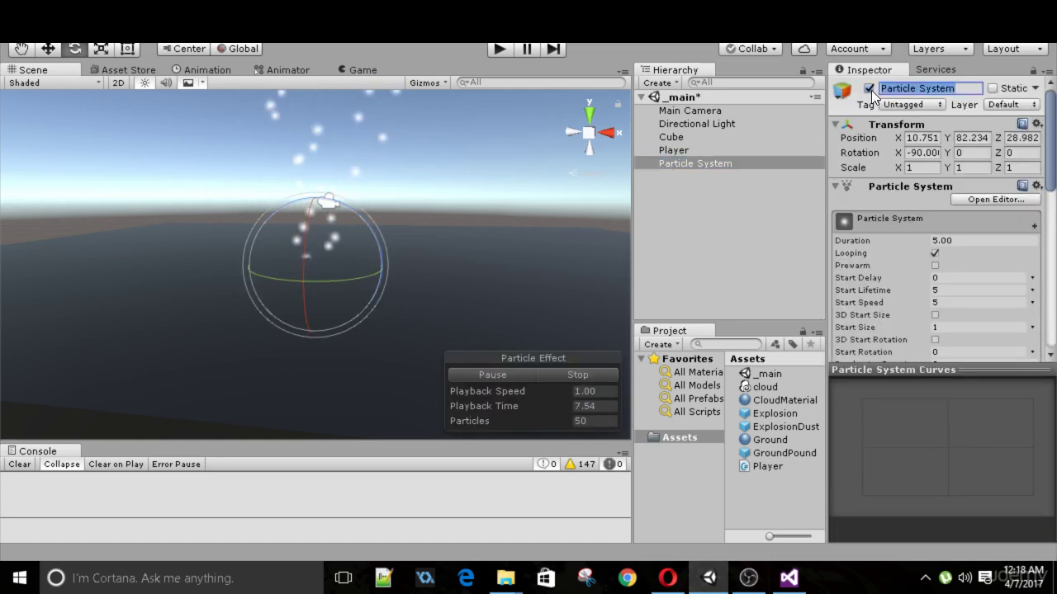
type("RockChunk")
key("Return")
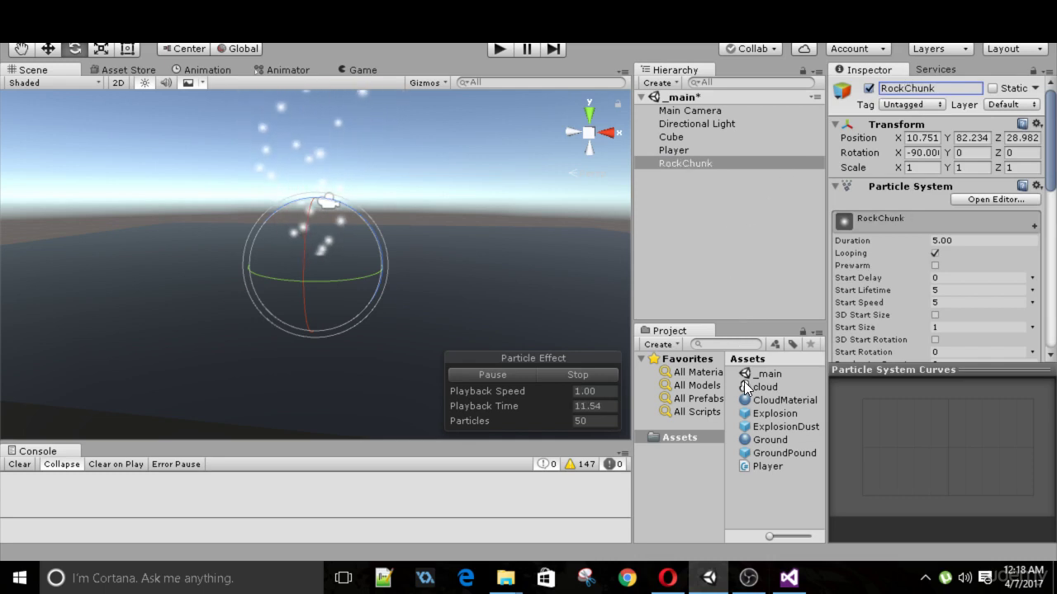
Apply CloudMaterial to RockChunk and set its start color to dark grey 3A3737FF
left_click_drag(753, 402, 693, 164)
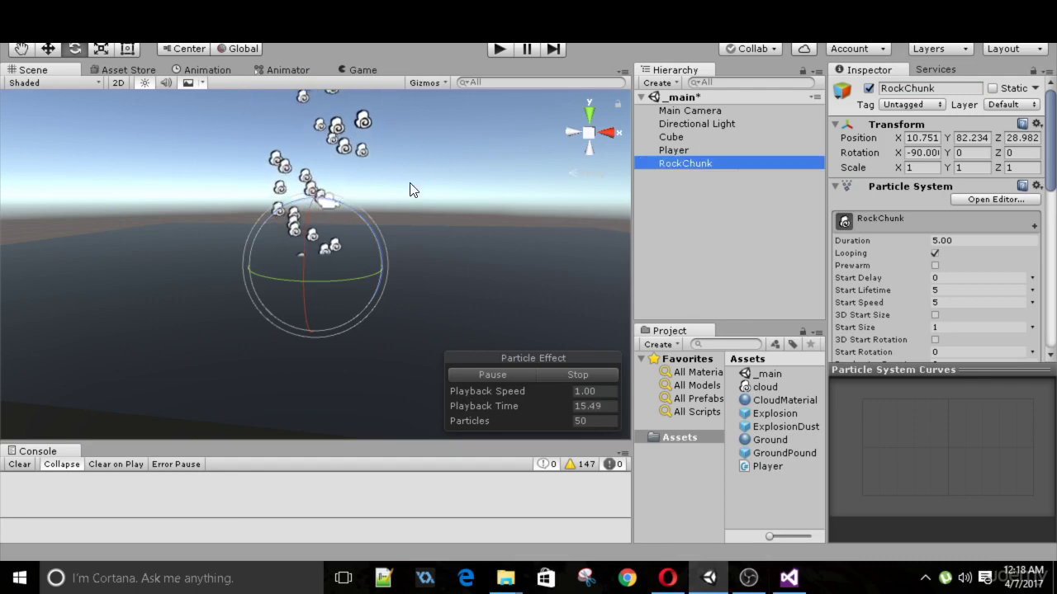
left_click_drag(410, 183, 413, 252, "alt")
scroll(891, 227, "down", 3)
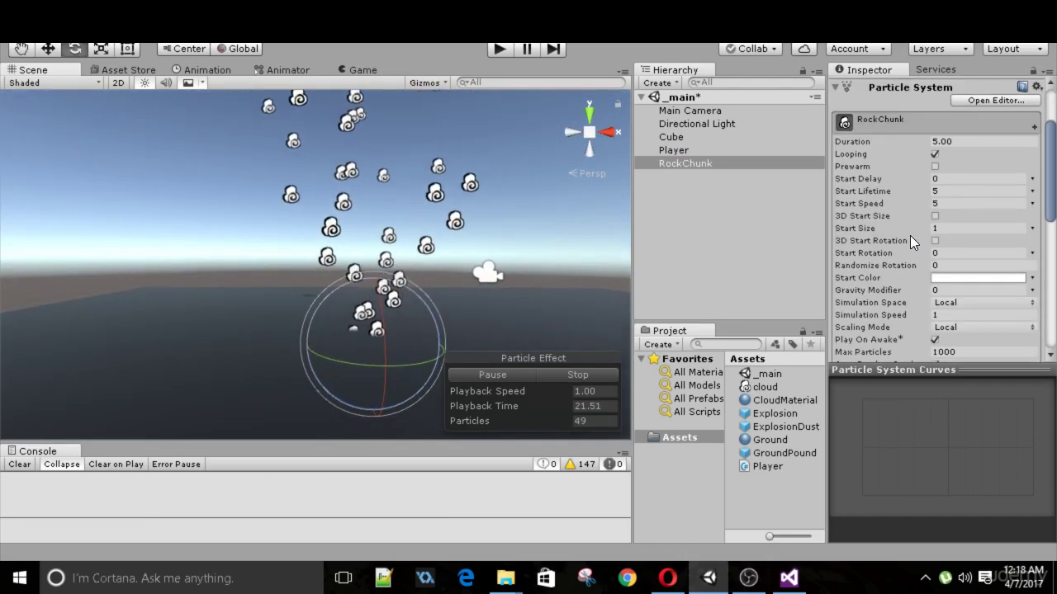
scroll(886, 247, "down", 2)
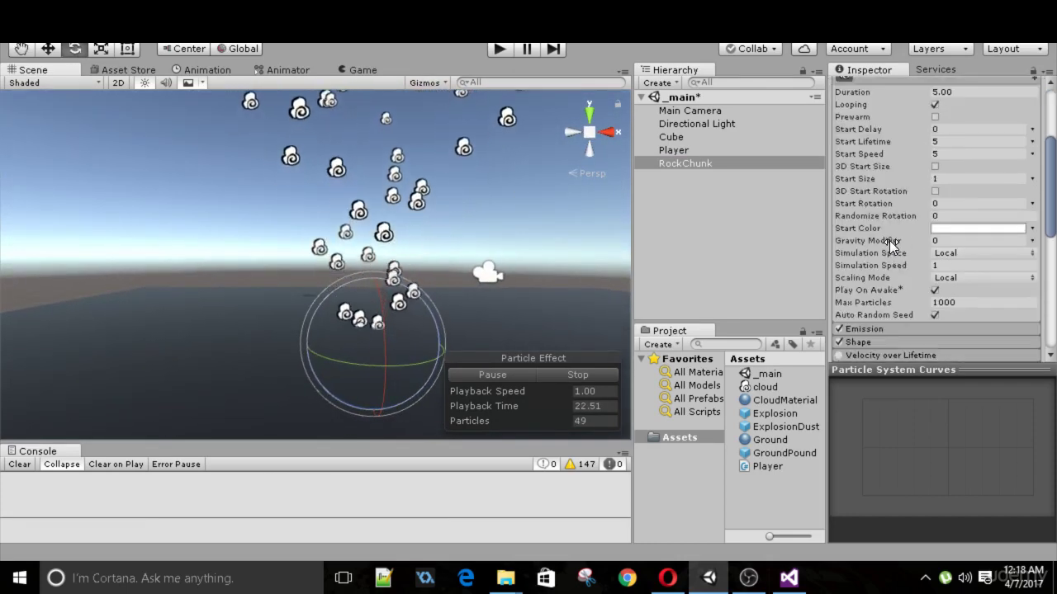
left_click(954, 225)
left_click_drag(817, 300, 763, 302)
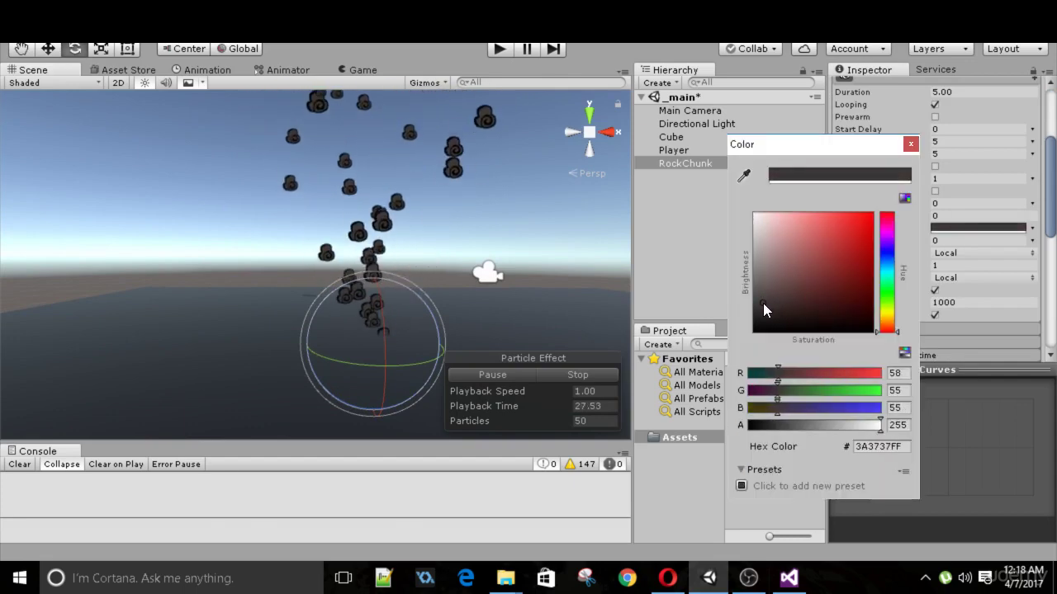
left_click(911, 144)
Set RockChunk's emission rate over time to 0 and add one burst with a minimum and maximum of 1 particle
scroll(885, 226, "down", 3)
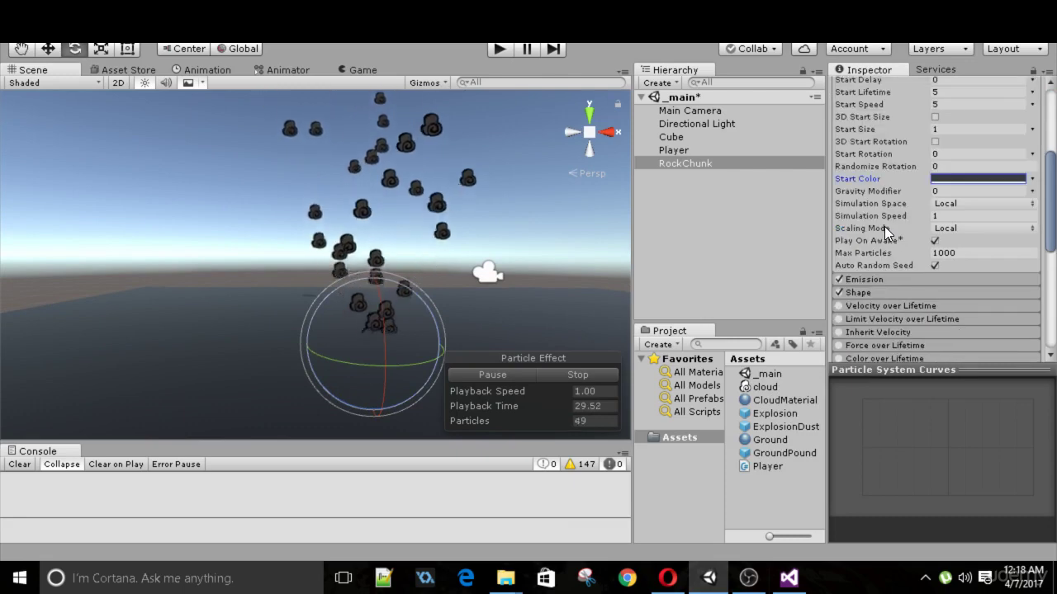
left_click(885, 229)
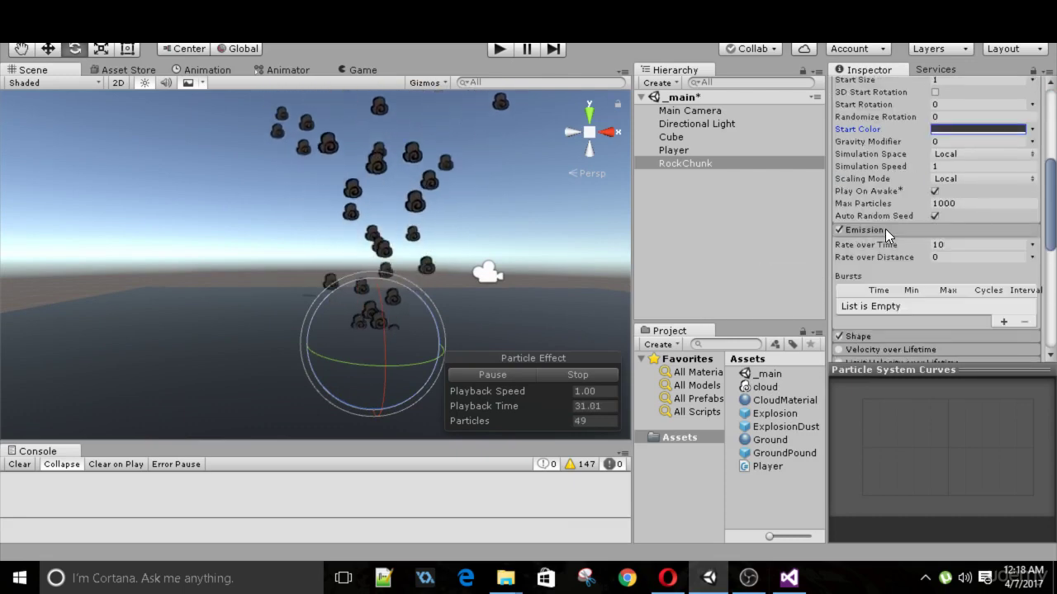
left_click(933, 244)
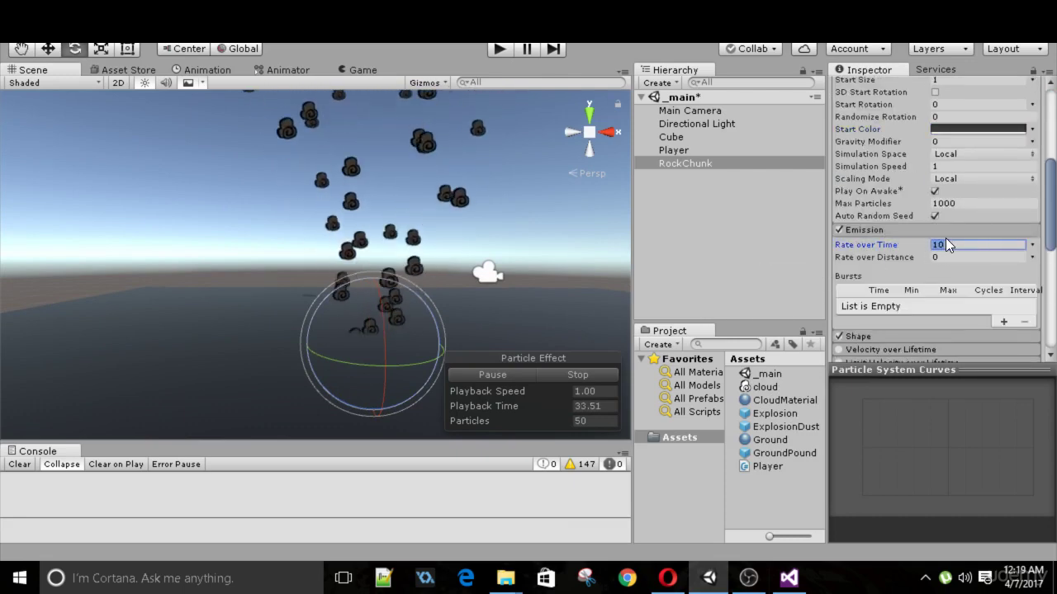
type("0")
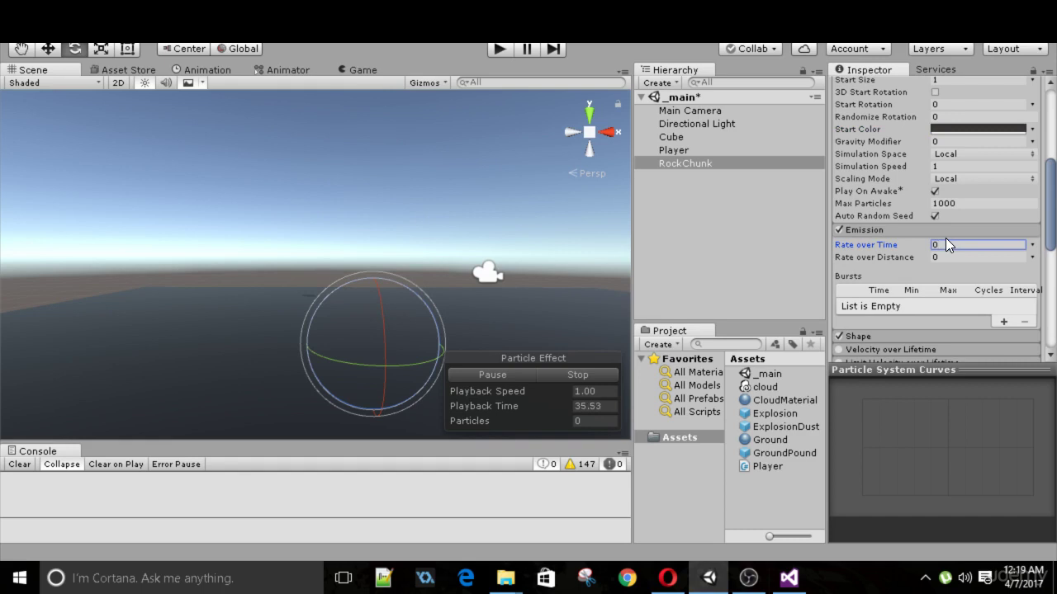
left_click(1002, 321)
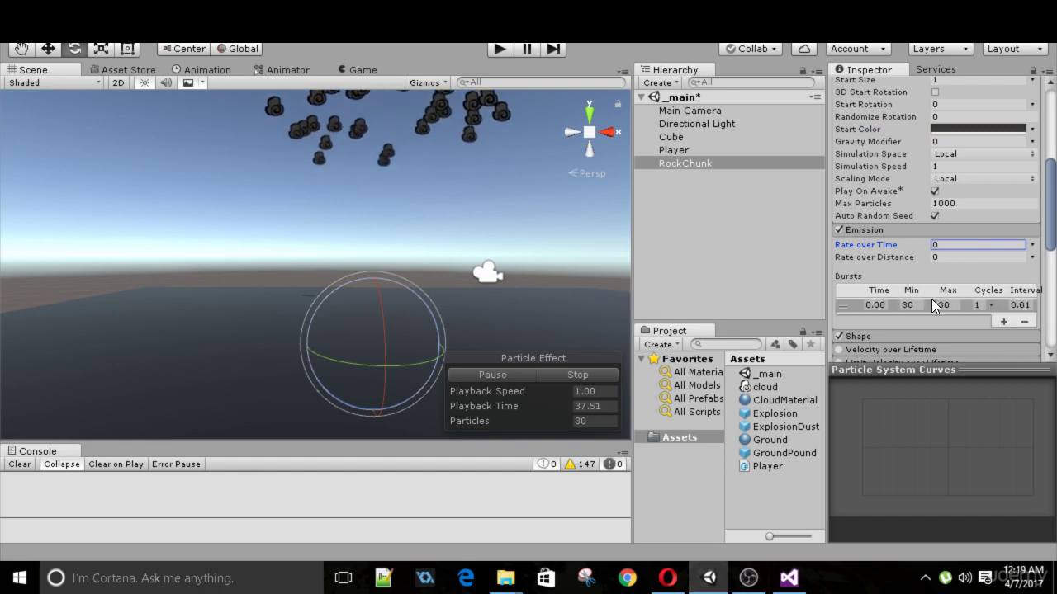
left_click(908, 305)
type("1")
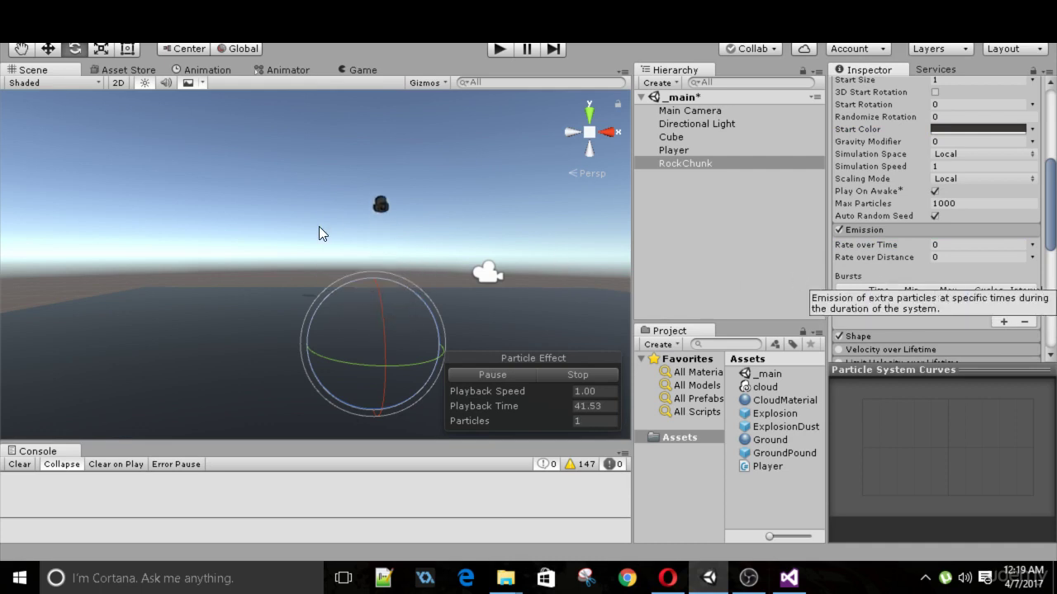
Set the angle of RockChunk's cone emission shape to 20 and replay the particle effect in the scene
scroll(910, 225, "down", 3)
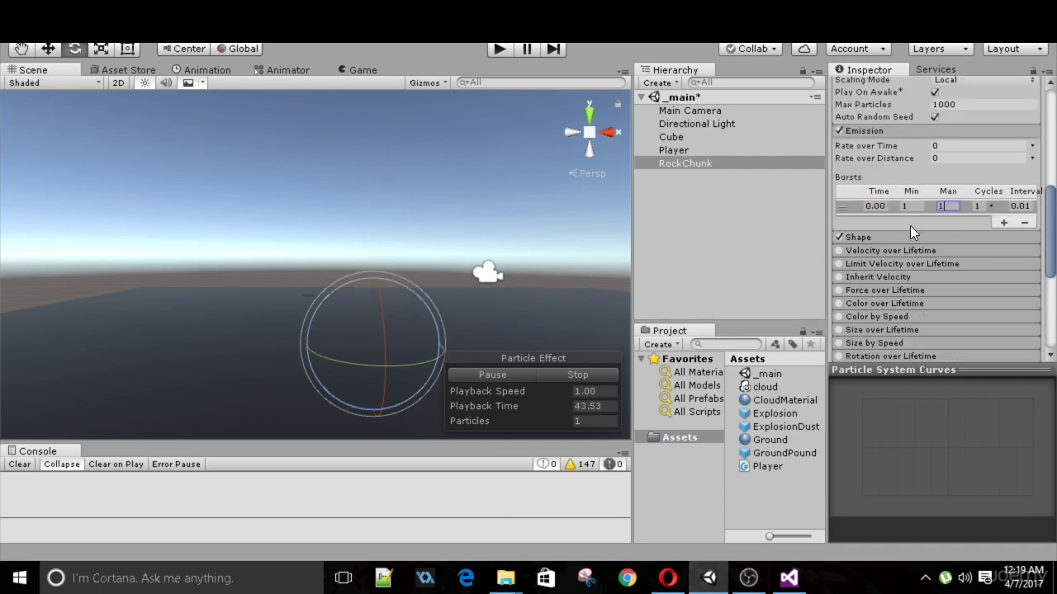
left_click(893, 236)
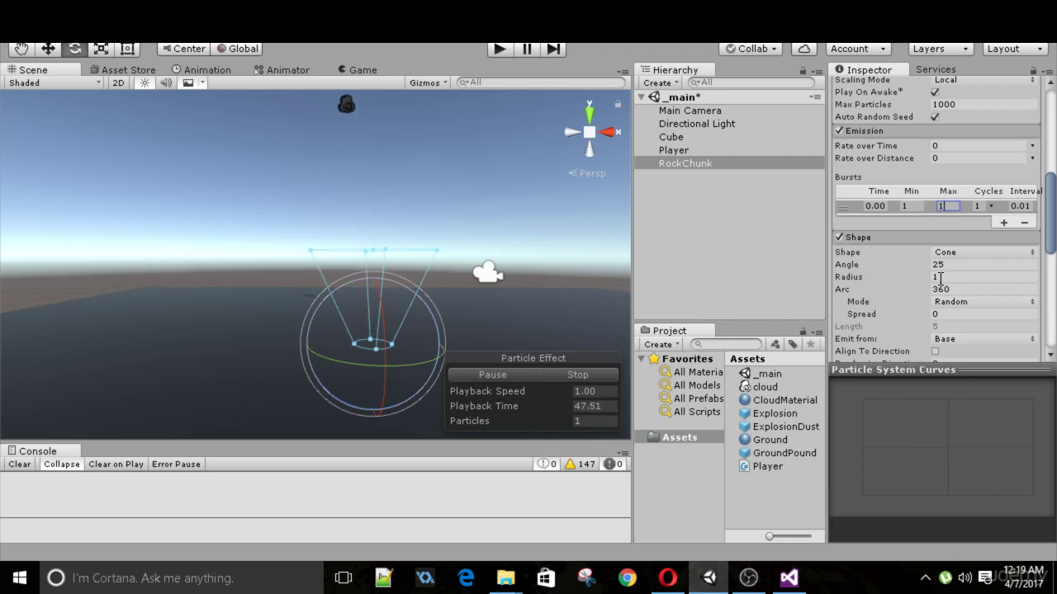
left_click(853, 264)
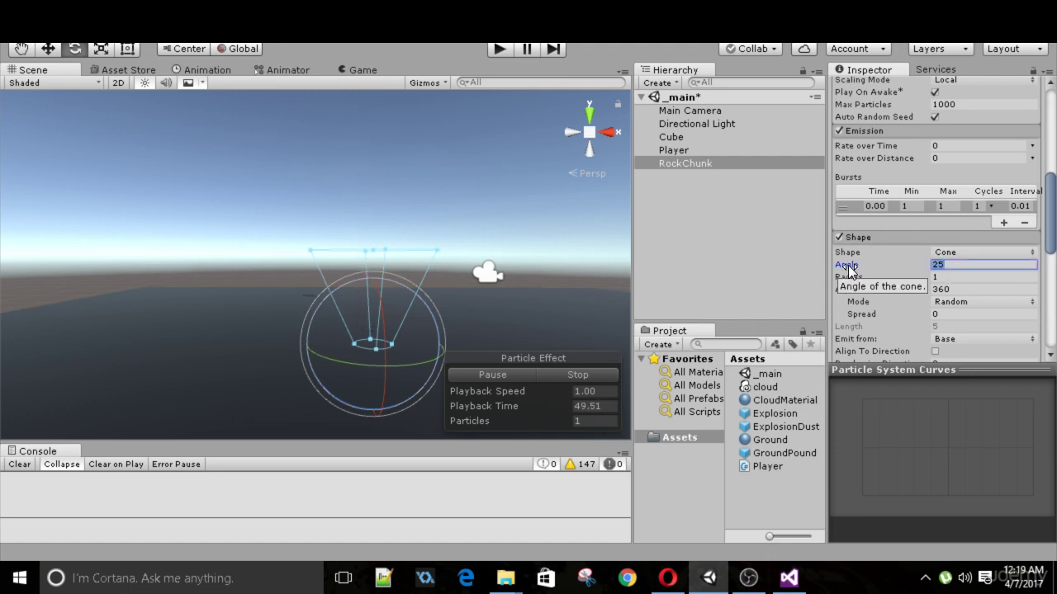
type("20")
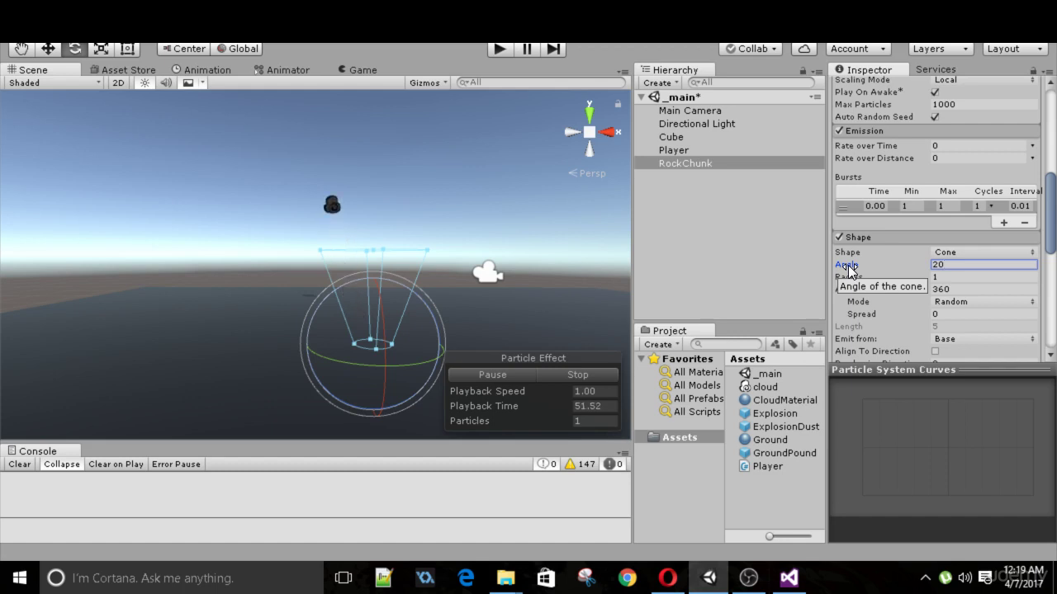
scroll(848, 265, "up", 3)
scroll(917, 314, "up", 3)
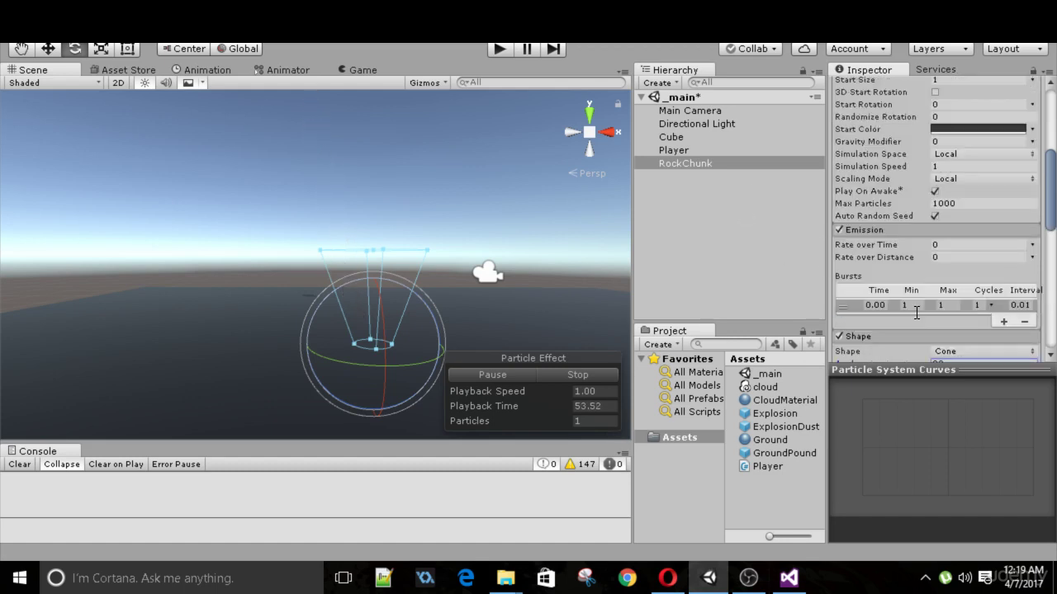
left_click(510, 375)
right_click_drag(395, 300, 392, 244)
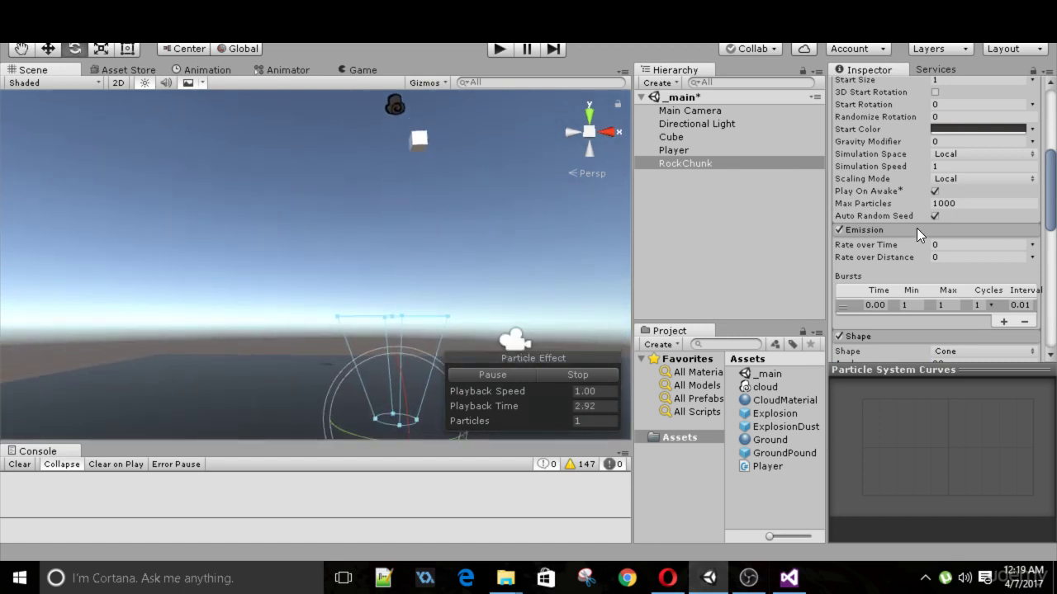
Set RockChunk's gravity modifier to 1 and stop the particle simulation
scroll(954, 208, "up", 3)
left_click(958, 192)
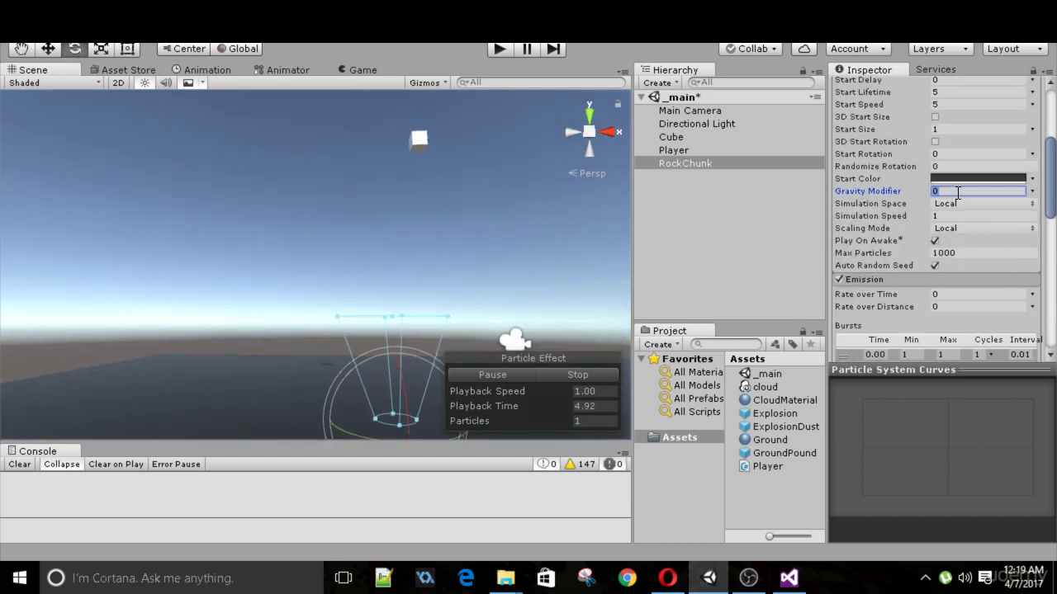
type("1")
left_click(550, 374)
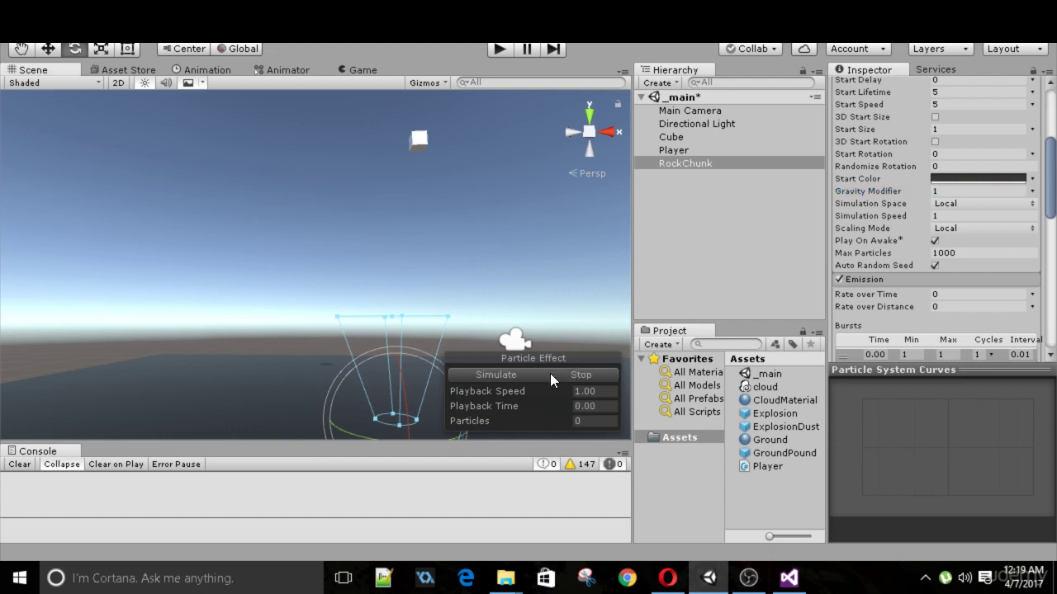
right_click_drag(506, 339, 523, 355)
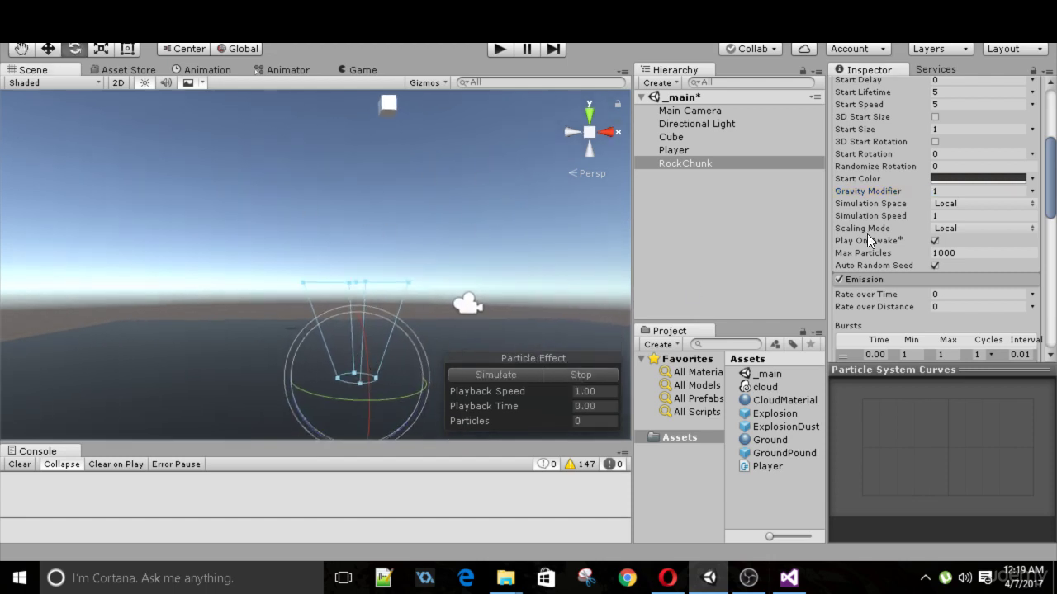
Try a start speed of 10 for RockChunk by simulating the effect, and stop the simulation
scroll(920, 236, "up", 2)
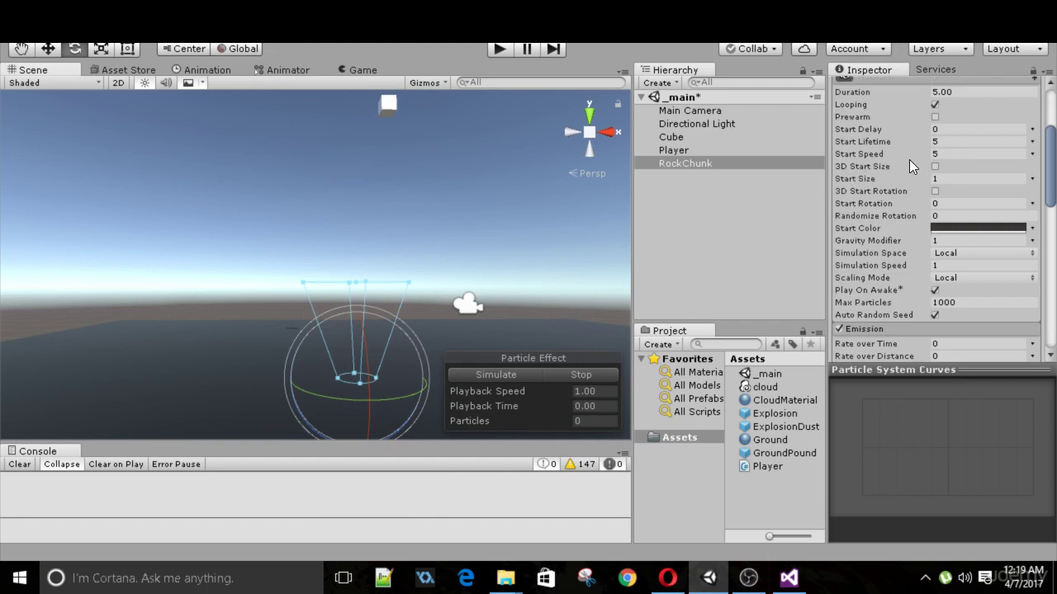
left_click(953, 153)
type("10")
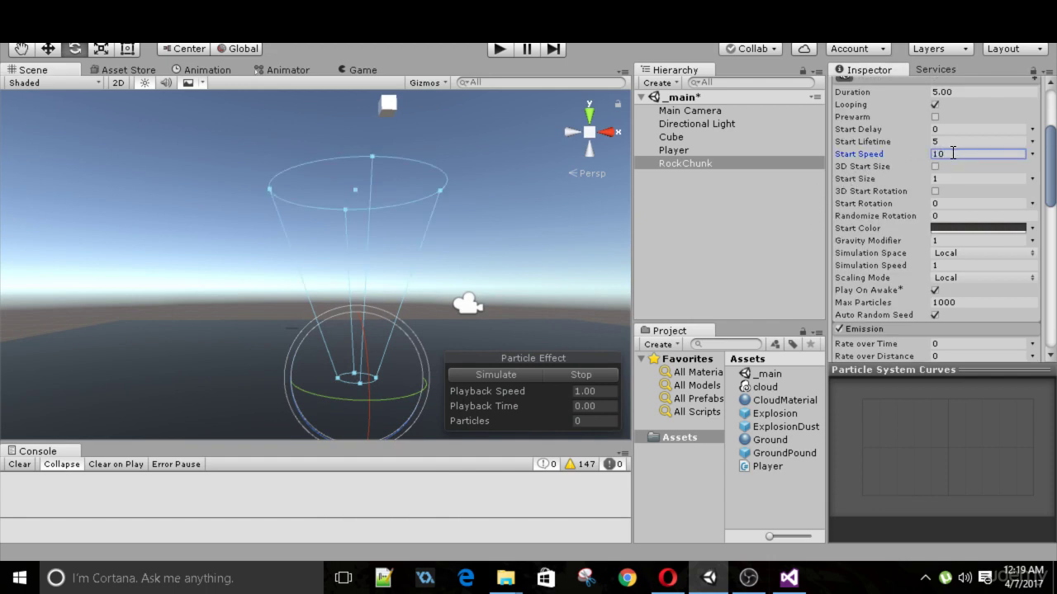
left_click(515, 372)
left_click_drag(529, 355, 479, 314, "alt")
left_click(511, 373)
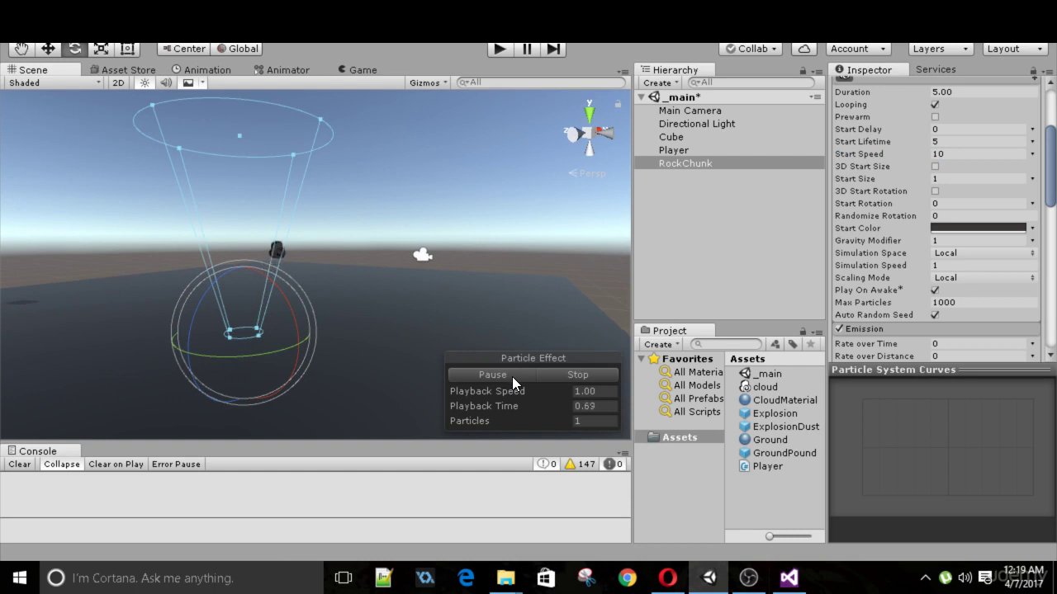
left_click(570, 373)
Try a start speed of 20 for RockChunk and simulate the effect
left_click(965, 155)
type("20")
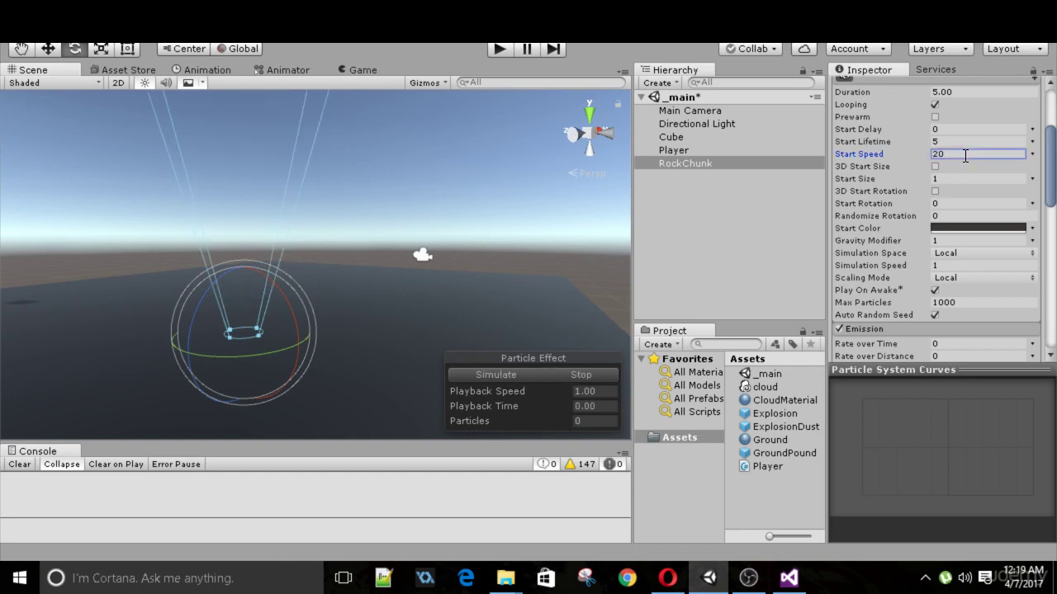
left_click(484, 375)
right_click_drag(370, 293, 277, 217)
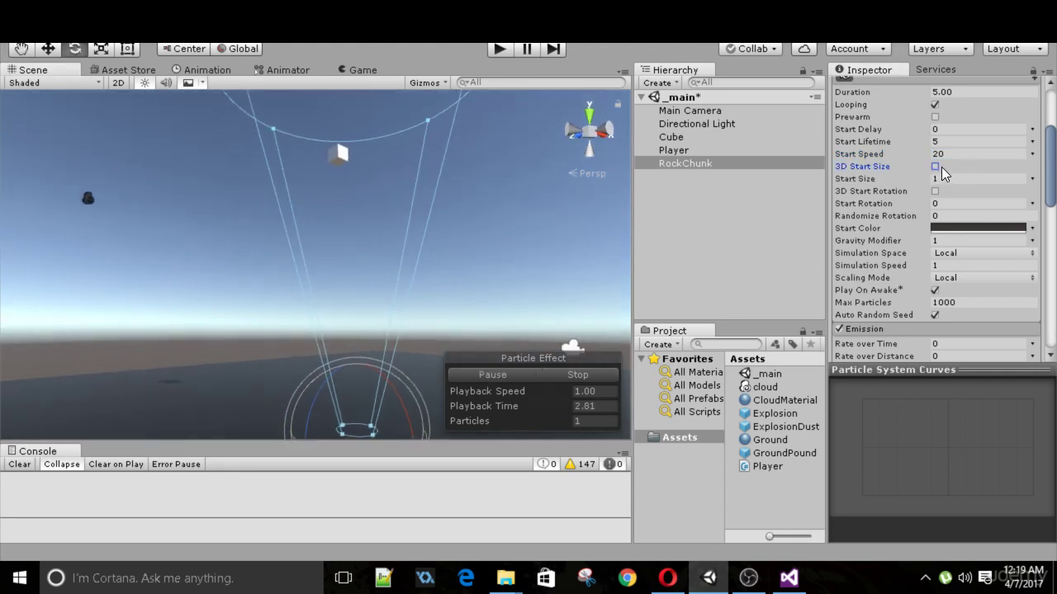
Set RockChunk's start speed to 15, preview the effect and stop the simulation
left_click(961, 155)
type("15")
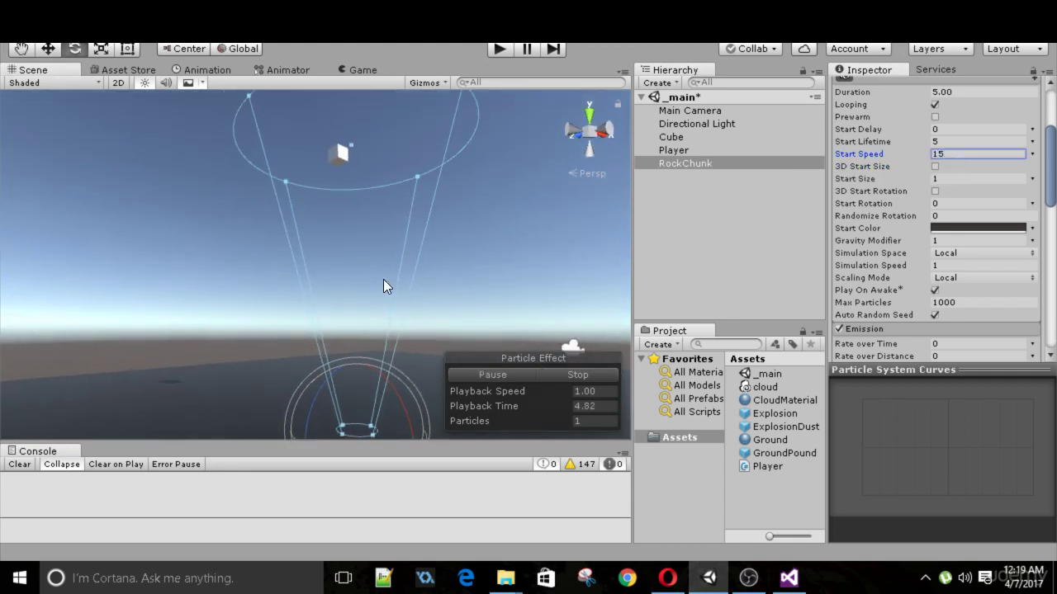
key("Return")
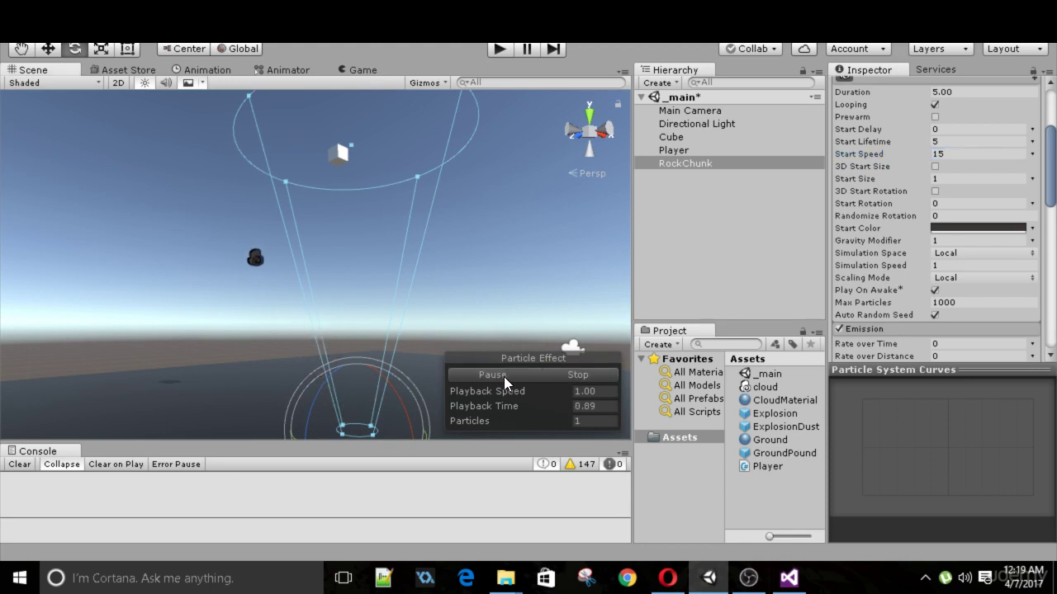
left_click(570, 376)
Expand RockChunk's enabled Trails module settings and simulate the particle with its trail
scroll(927, 183, "down", 3)
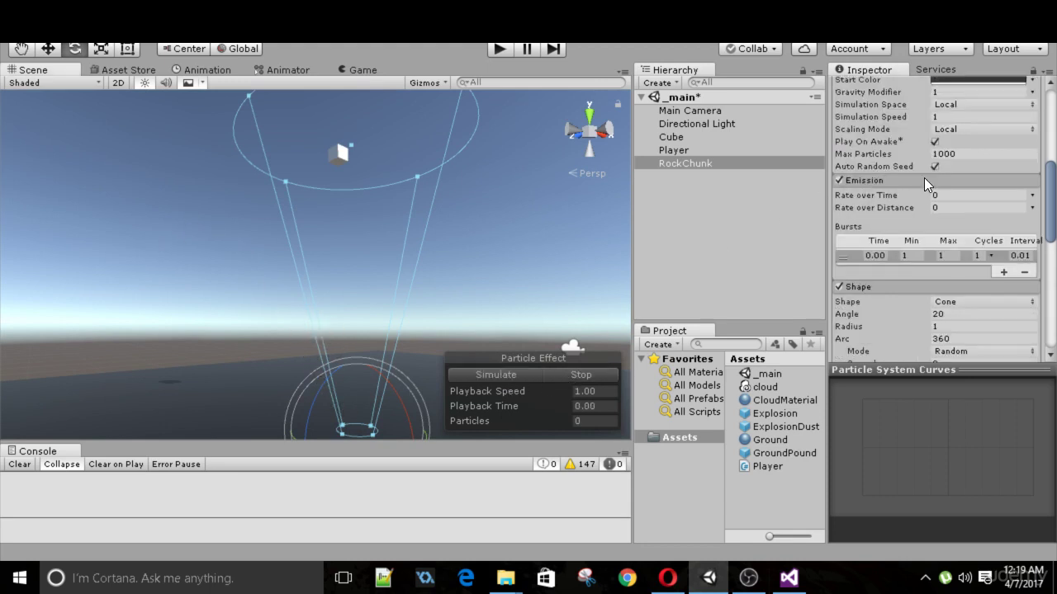
scroll(925, 182, "down", 6)
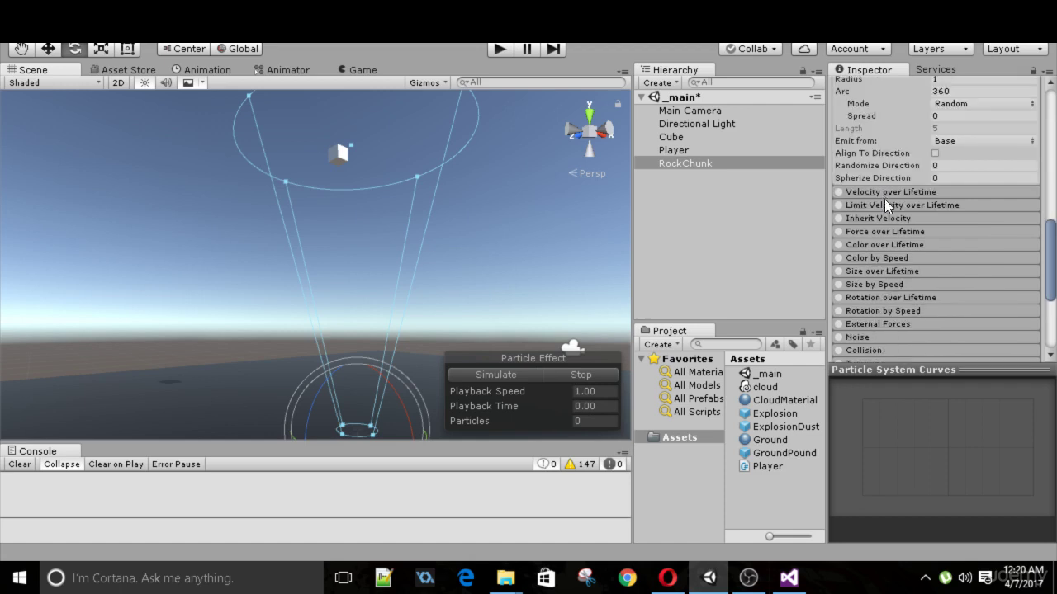
scroll(882, 206, "down", 3)
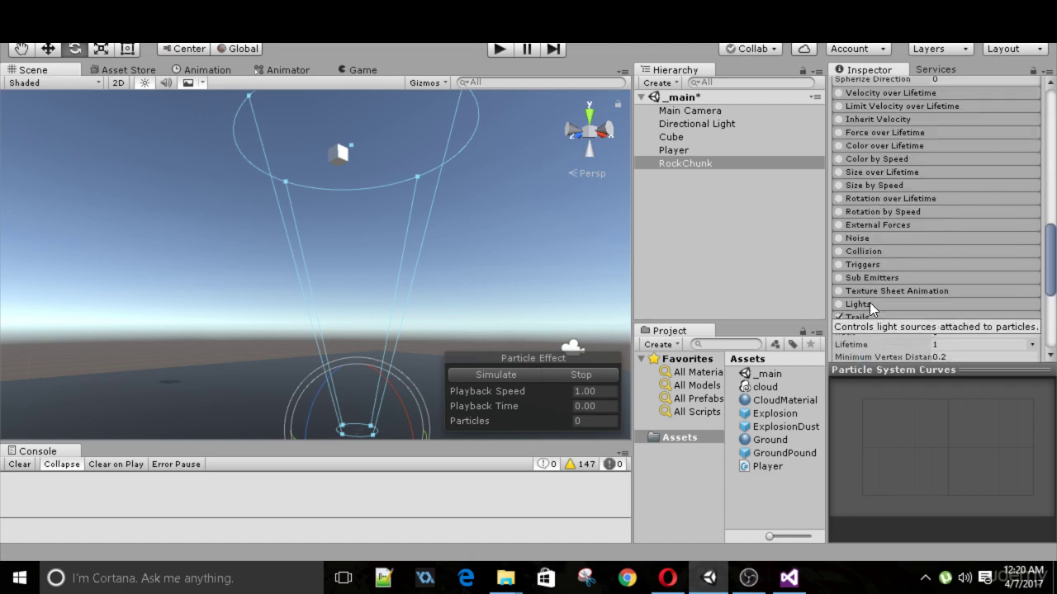
left_click(859, 317)
scroll(865, 297, "down", 1)
scroll(865, 285, "down", 1)
left_click(495, 374)
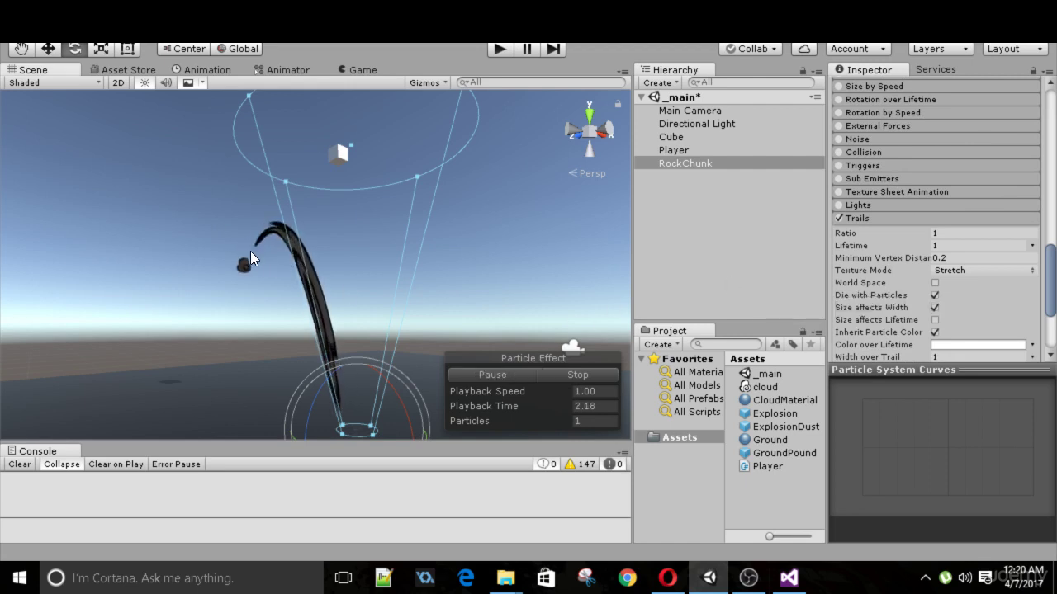
Set the trail's Color over Lifetime to dark hex 201E1E and its Color over Trail to a similar near-black
scroll(937, 198, "down", 2)
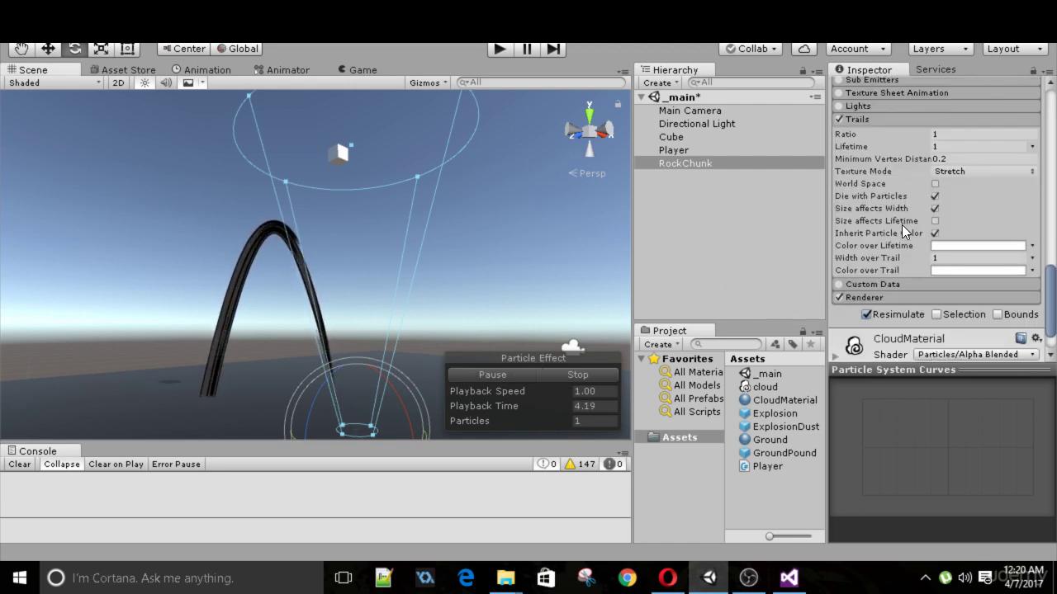
left_click(936, 246)
left_click(764, 315)
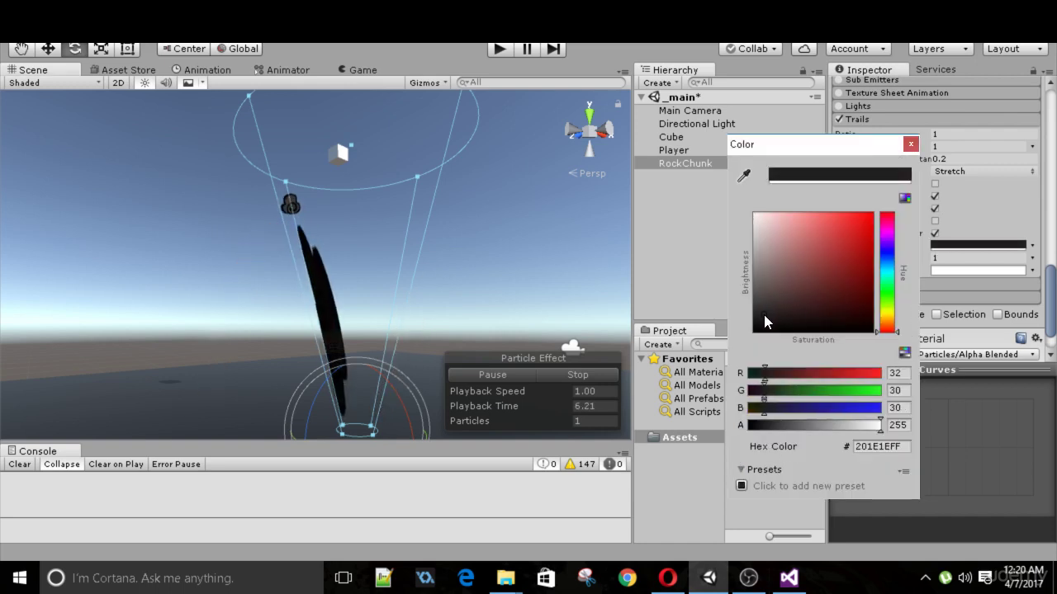
left_click(911, 143)
left_click(978, 270)
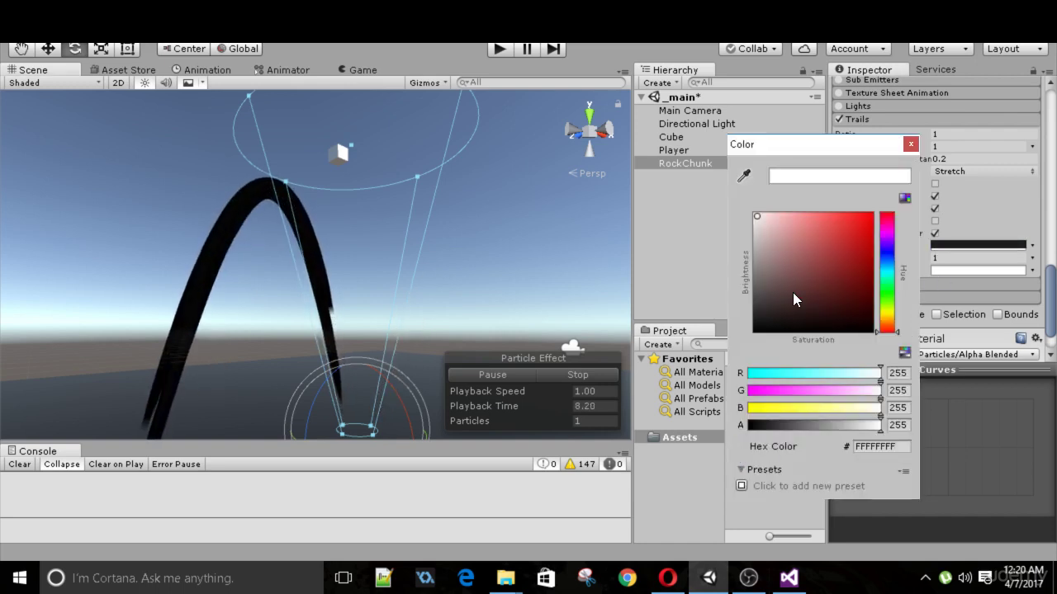
left_click(768, 319)
left_click(910, 144)
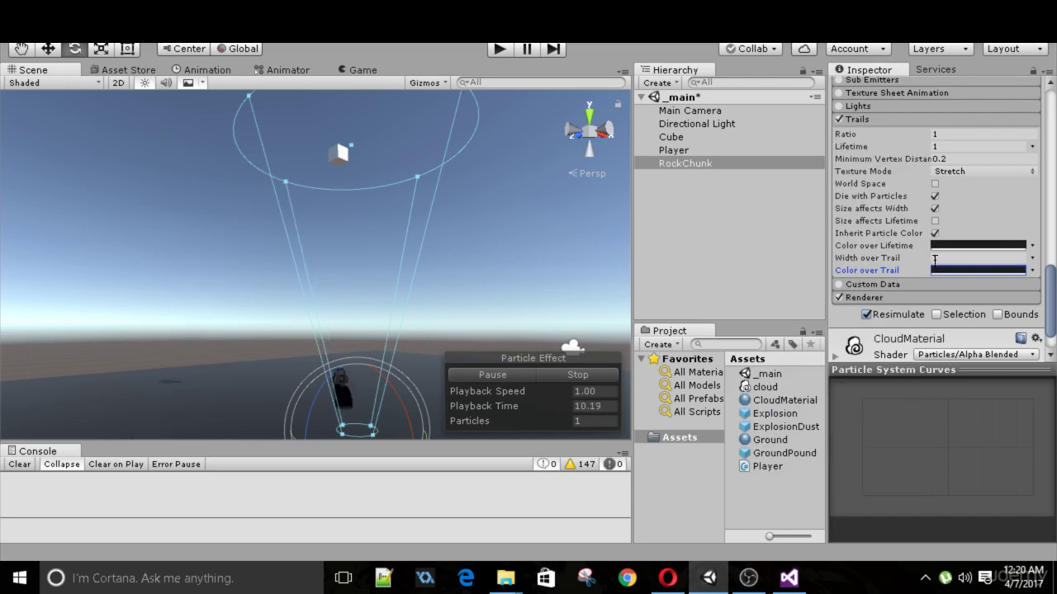
Set the trail's Width over Trail to 0.1 and check the thinner trail in the scene
left_click(925, 257)
type("0.1")
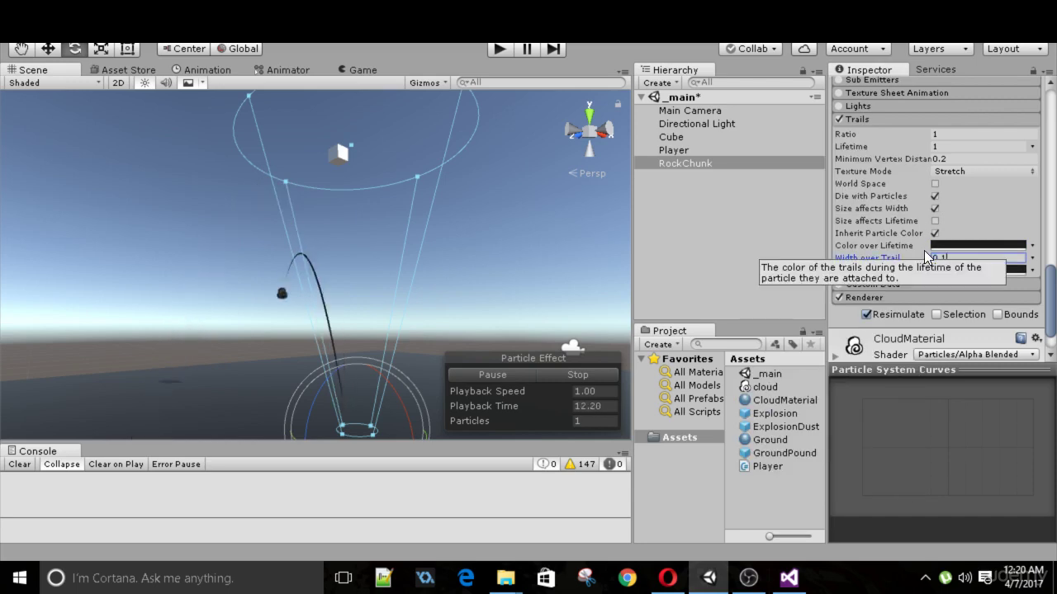
left_click_drag(611, 187, 330, 314, "alt")
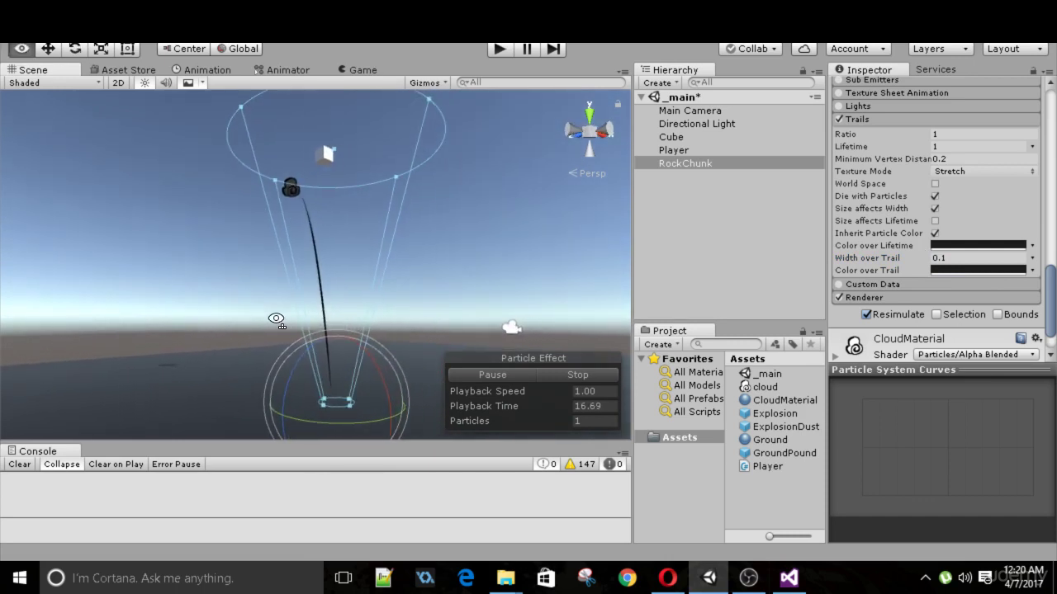
Try a trail lifetime of 0.2, and settle on 0.4 in RockChunk's Trails settings
left_click(948, 146)
type("0.")
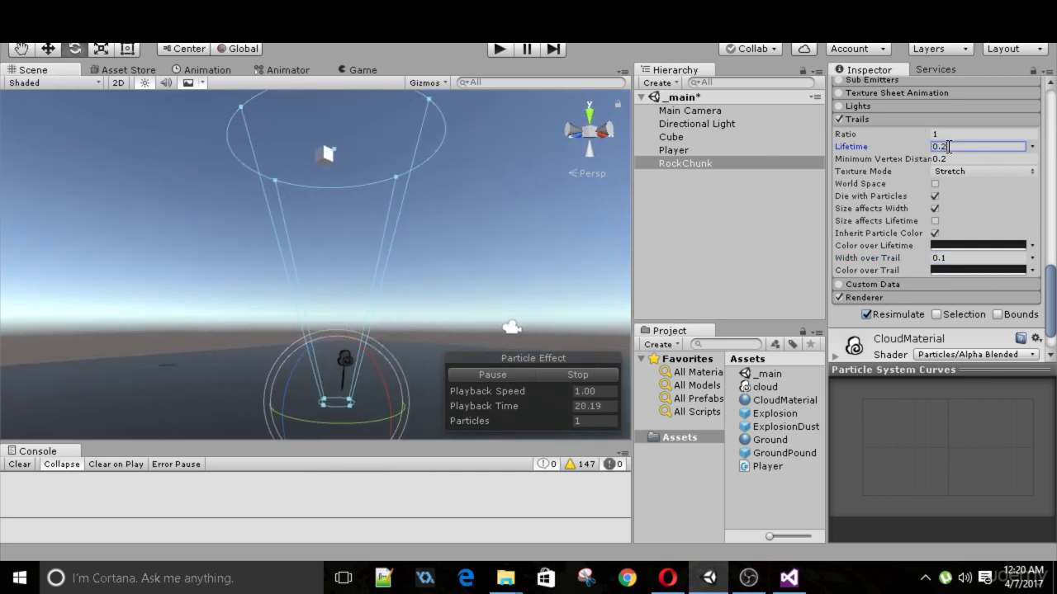
type("2")
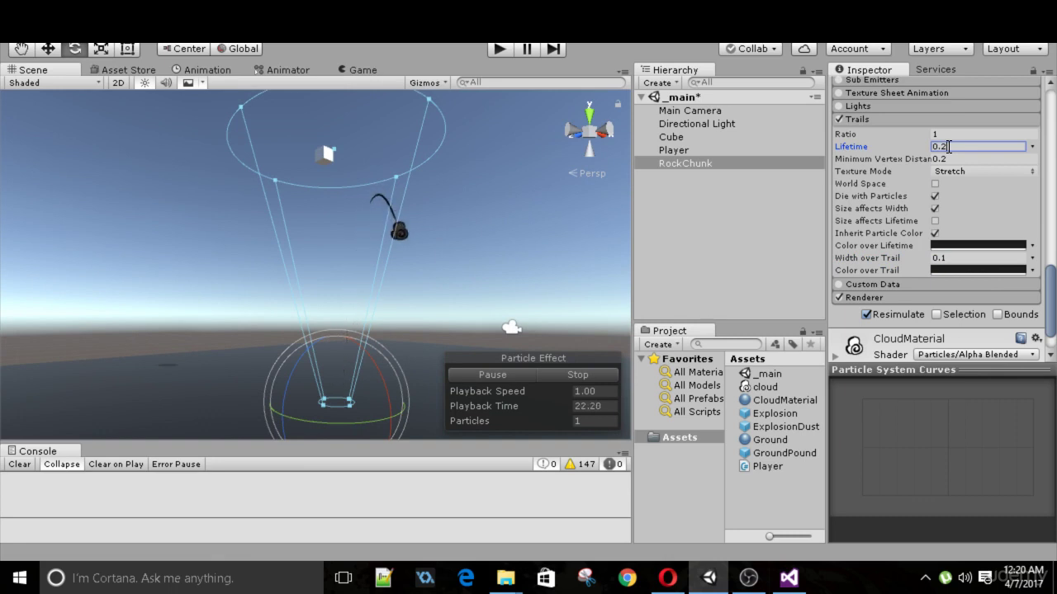
key("BackSpace")
type("4")
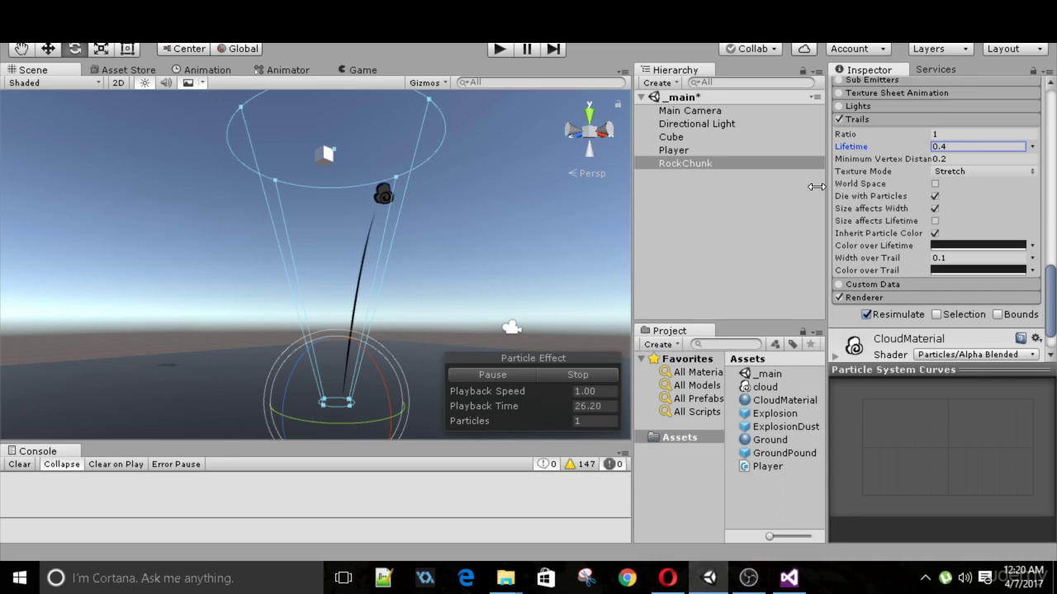
Set RockChunk's duration to 0.10, turn off looping and stop the simulation
scroll(966, 228, "up", 8)
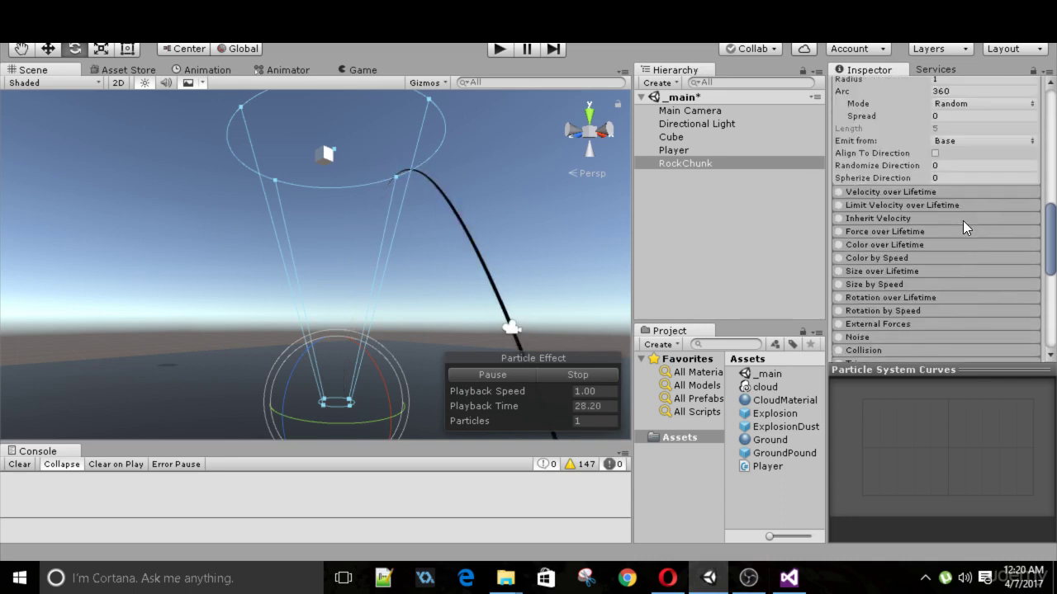
scroll(941, 206, "up", 10)
scroll(908, 180, "down", 2)
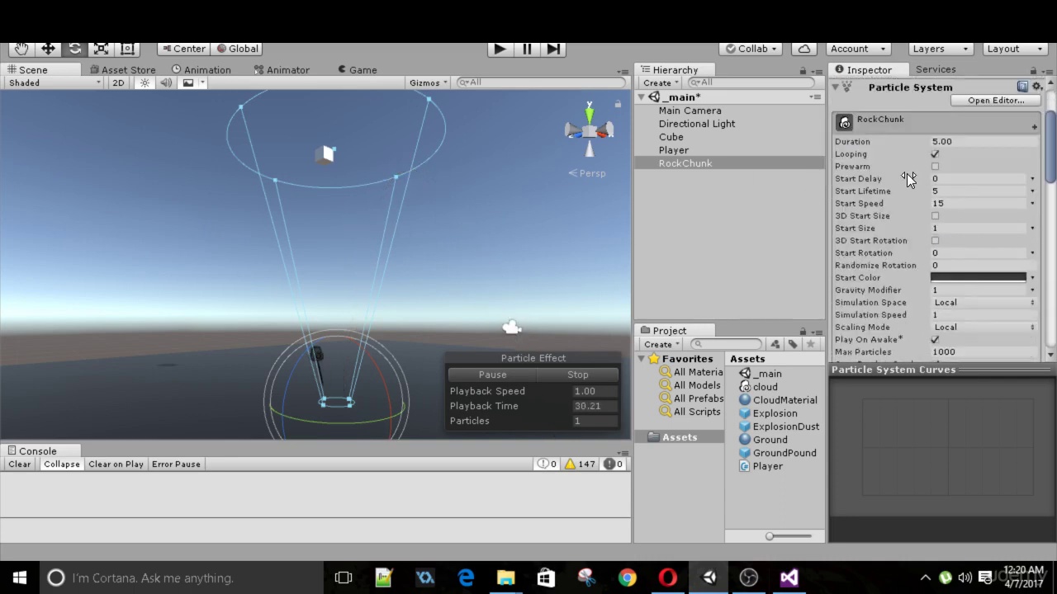
left_click(964, 142)
type("0.1")
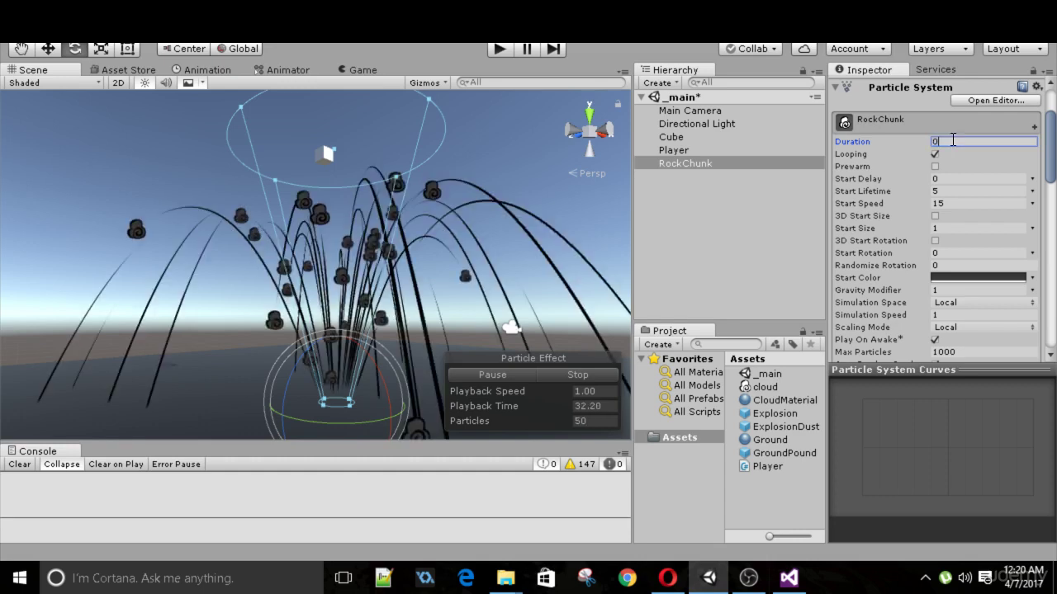
left_click(935, 154)
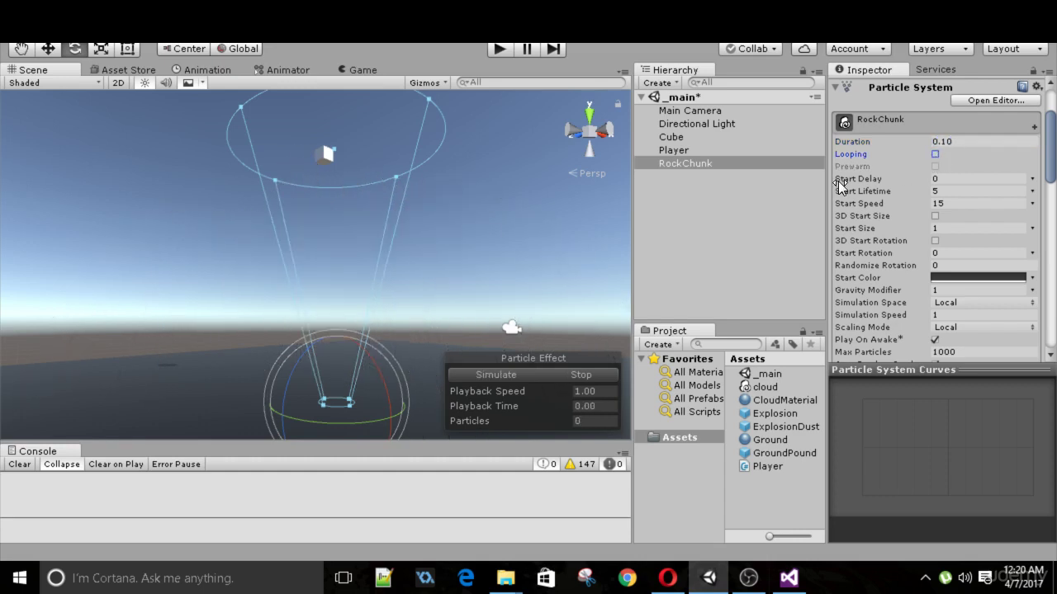
left_click(576, 379)
scroll(950, 190, "up", 3)
scroll(948, 245, "down", 6)
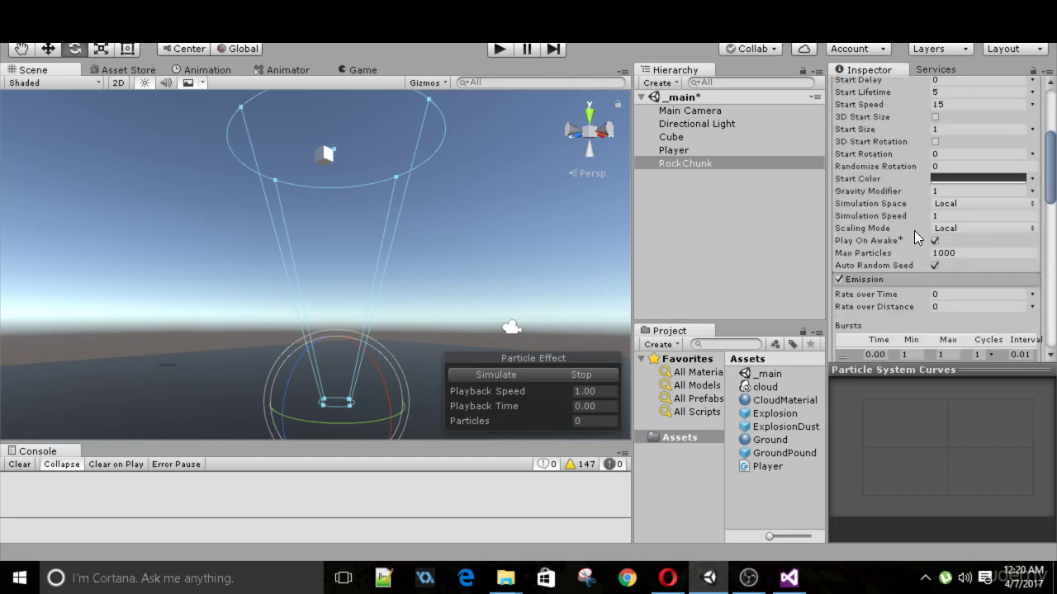
scroll(918, 237, "down", 3)
left_click_drag(1055, 192, 1053, 154)
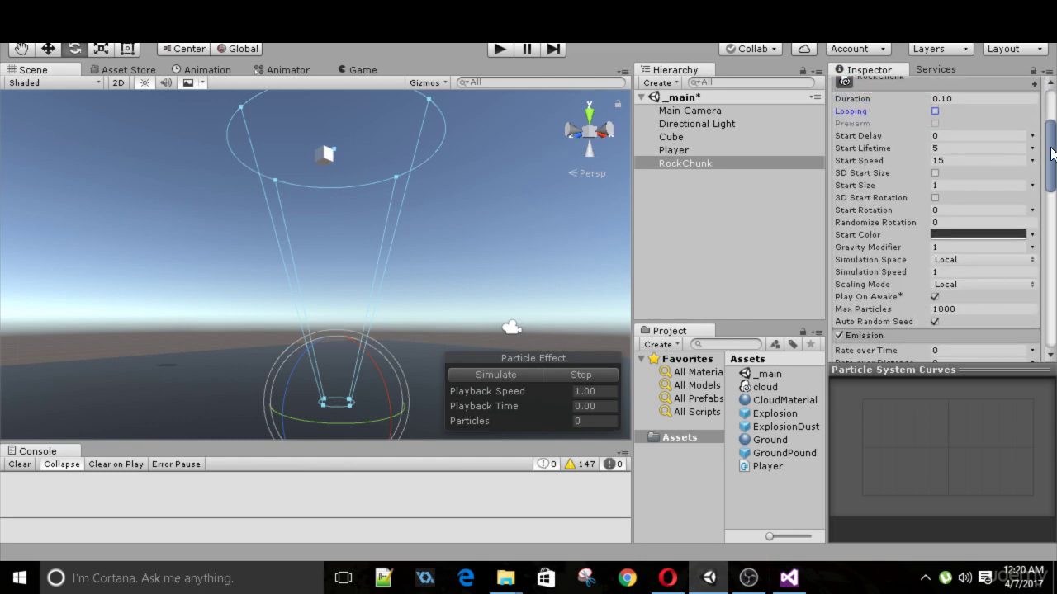
Save RockChunk as a prefab in the Assets folder and delete its instance from the scene hierarchy
left_click(738, 176)
left_click_drag(696, 173, 759, 500)
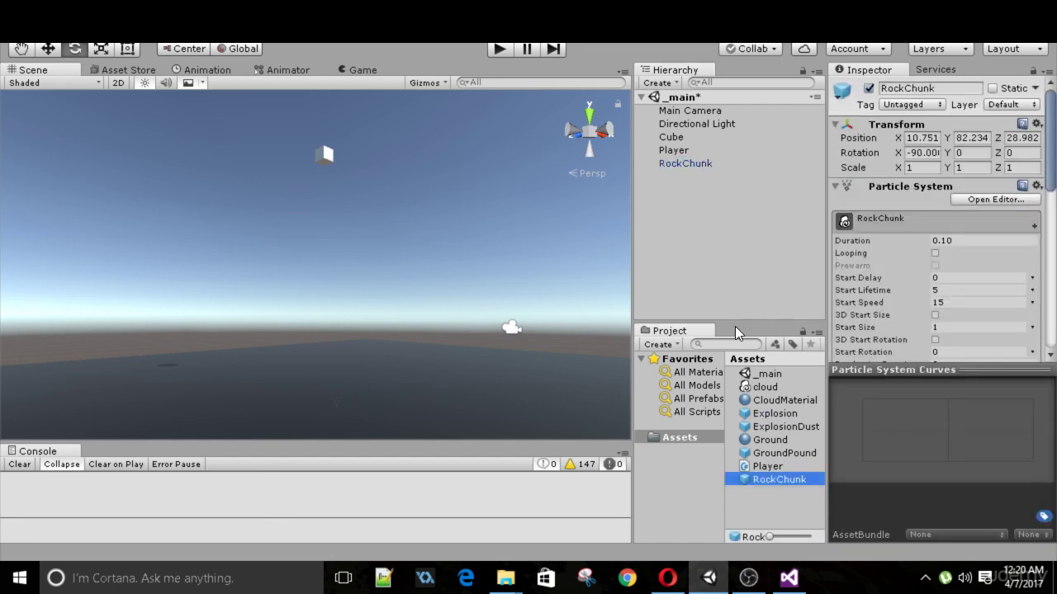
left_click(697, 214)
left_click(685, 164)
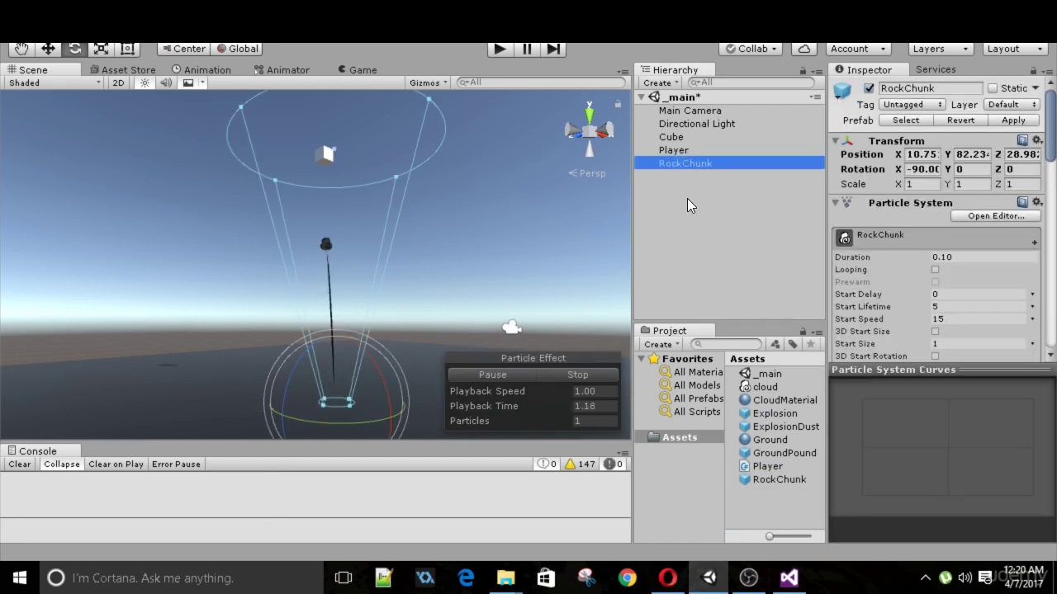
key("Delete")
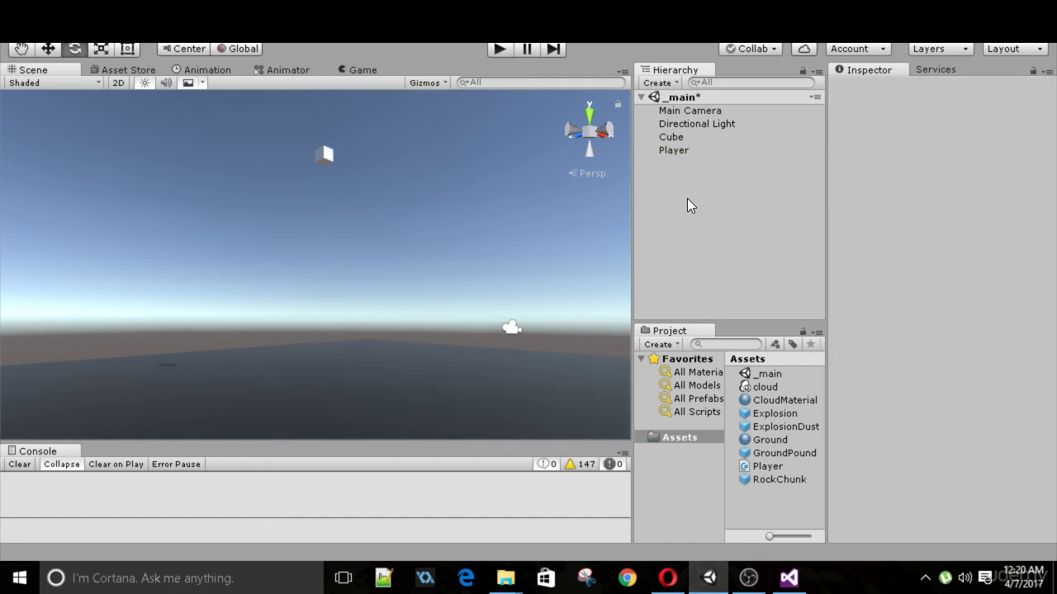
Open the Player script, declare a public GameObject field named rockChunk below explosionDust, and save the script
double_click(764, 469)
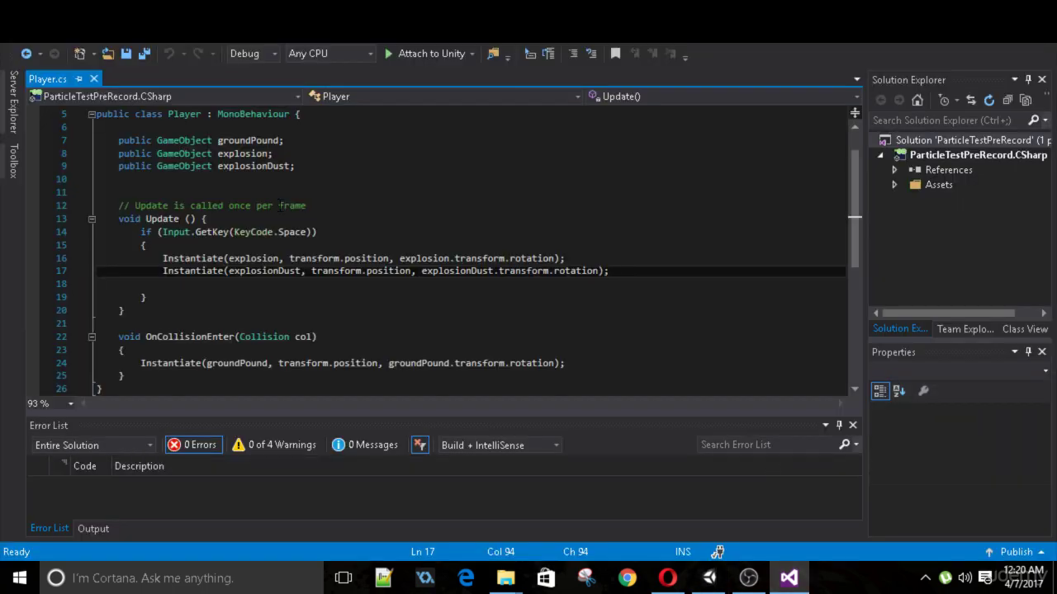
left_click(315, 176)
type("publi")
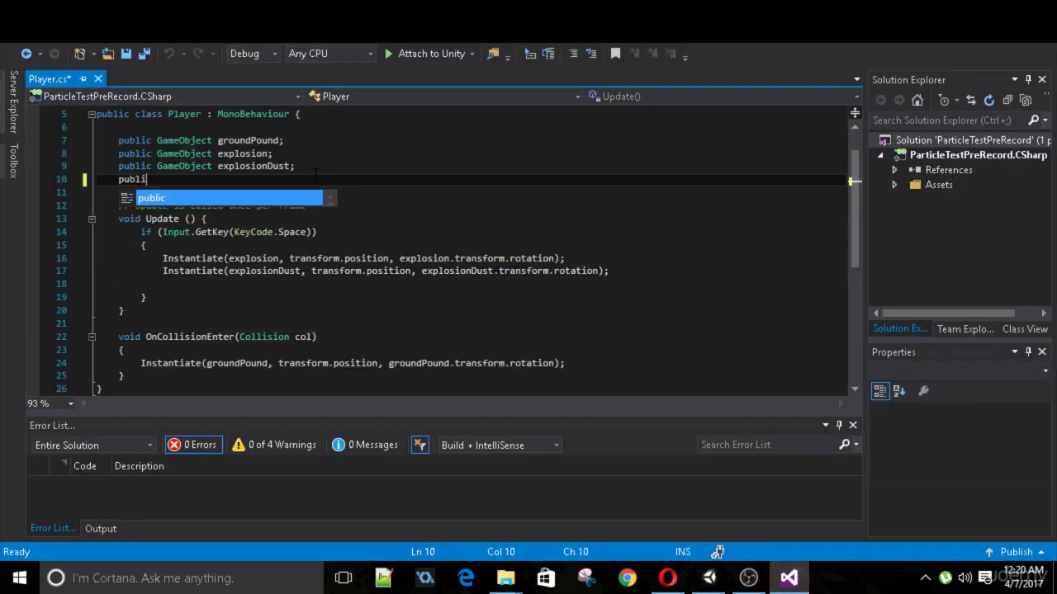
type("c GameObject rockChunk;")
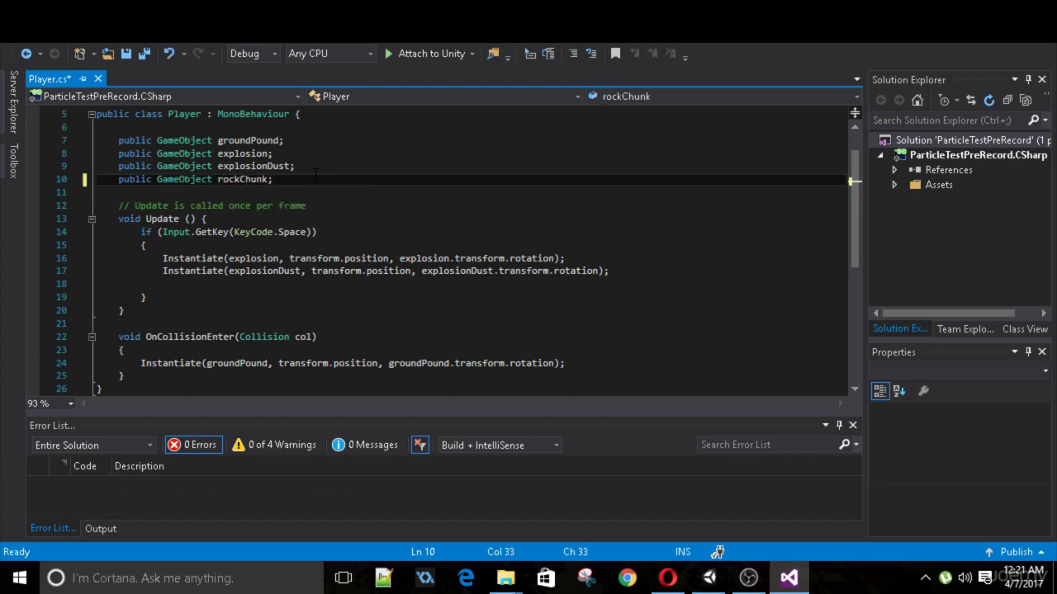
key("ctrl+s")
Start an Instantiate call with rockChunk as its first argument below the explosionDust line in Update
left_click(619, 275)
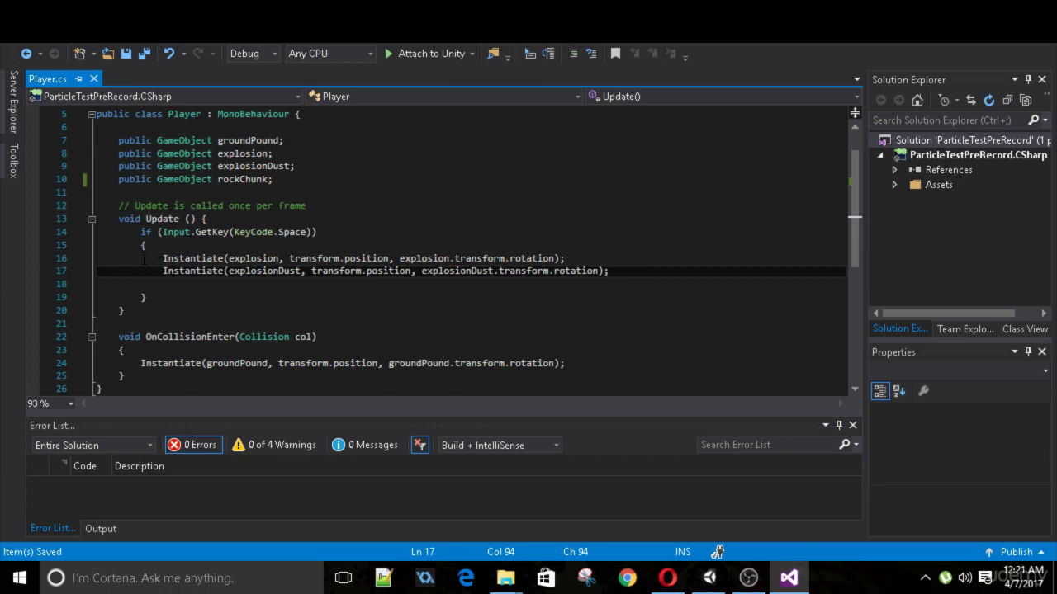
left_click_drag(160, 257, 617, 275)
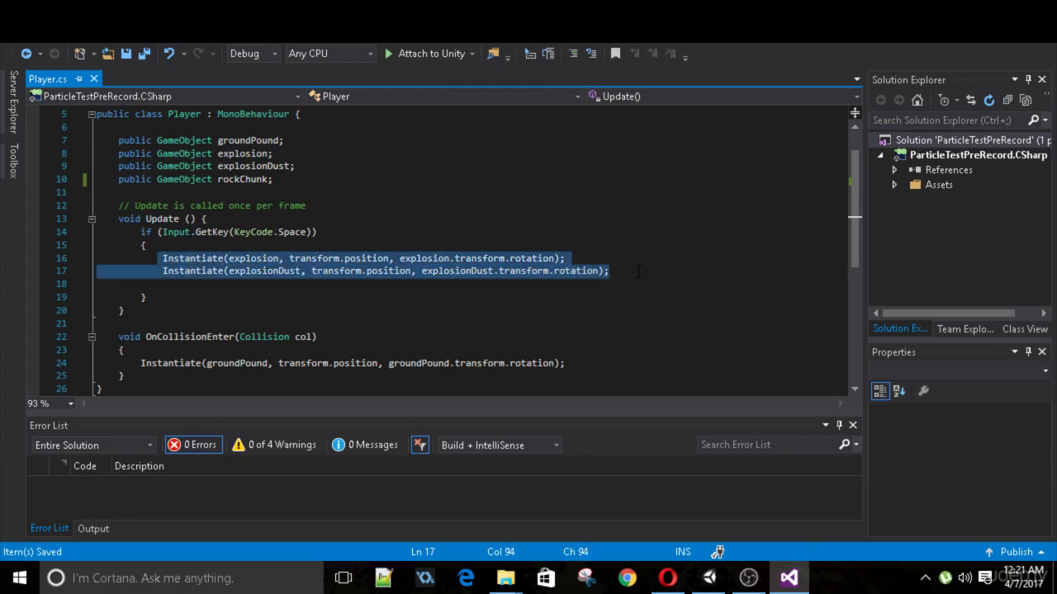
left_click(627, 273)
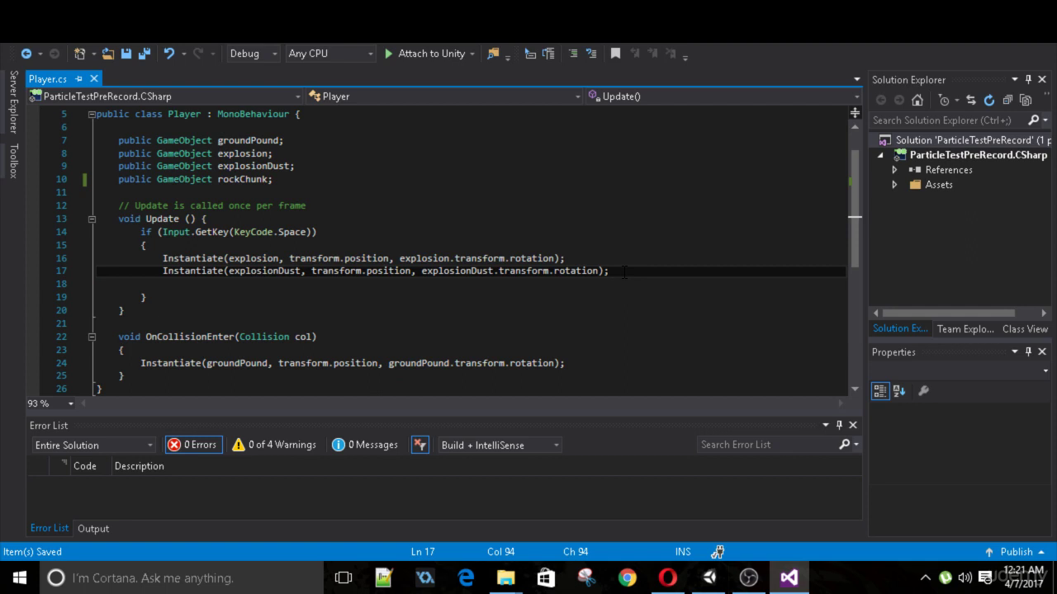
key("Return")
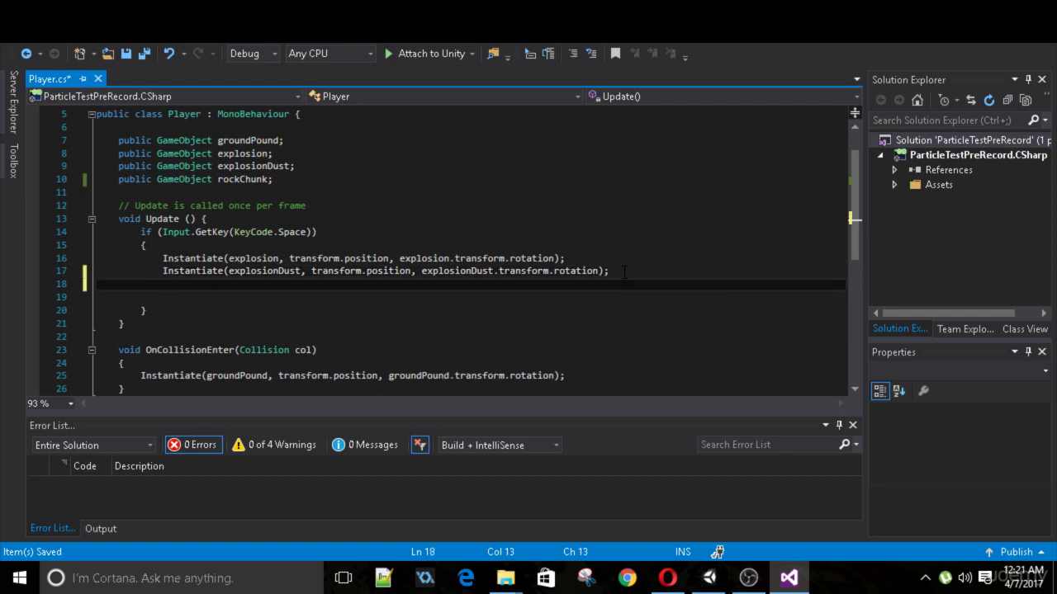
type("Instantiate")
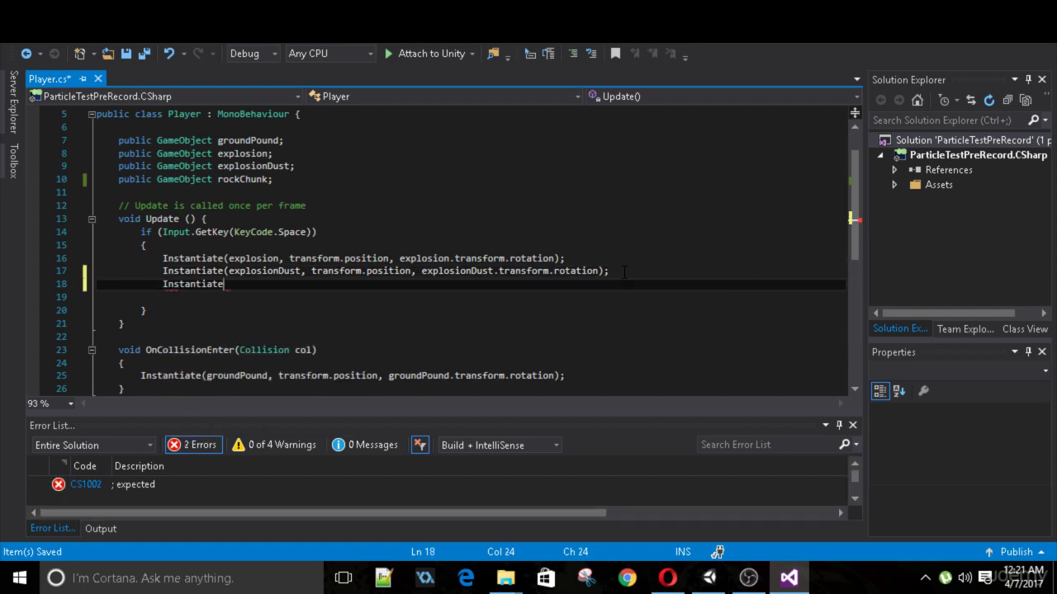
type("(rockChunk")
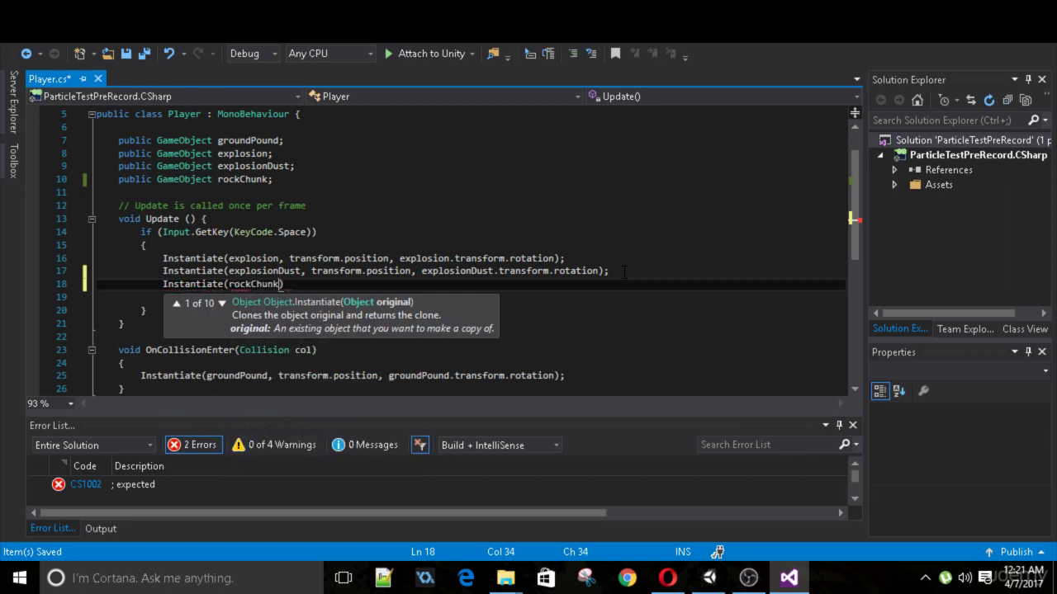
type(",")
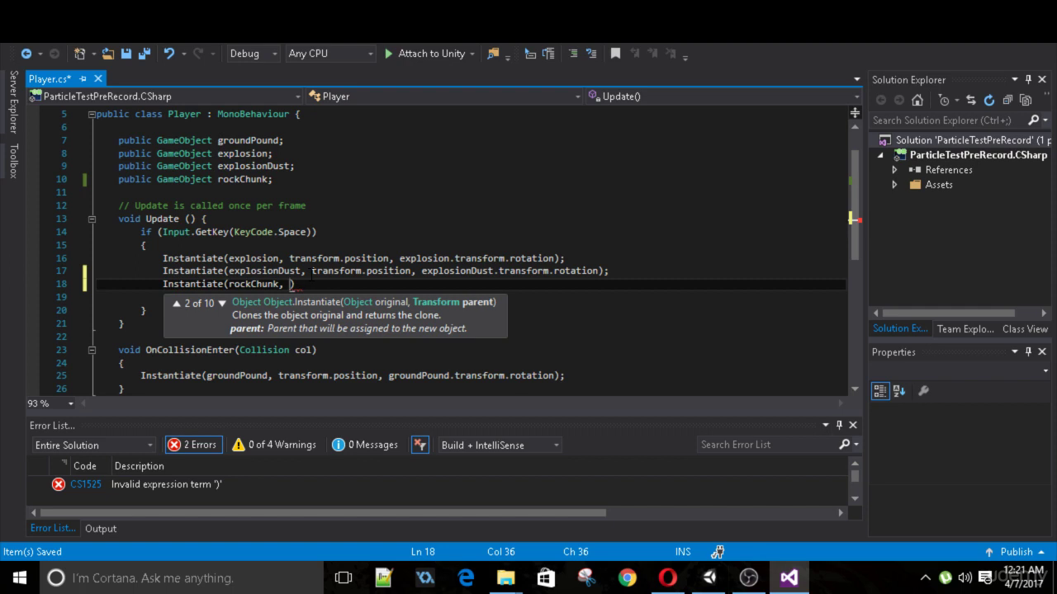
left_click_drag(311, 273, 408, 271)
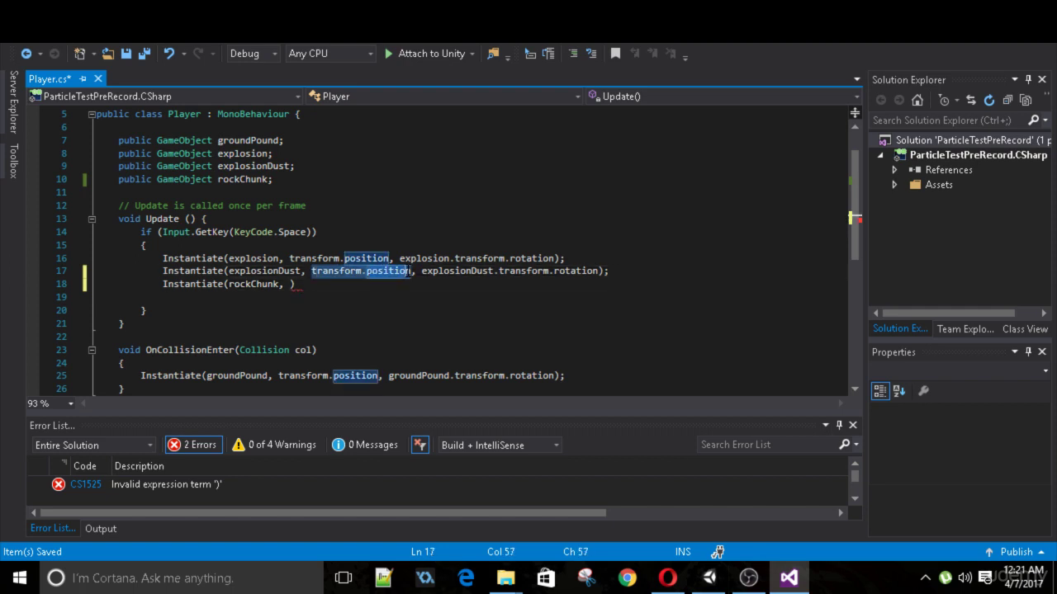
left_click(339, 246)
key("Return")
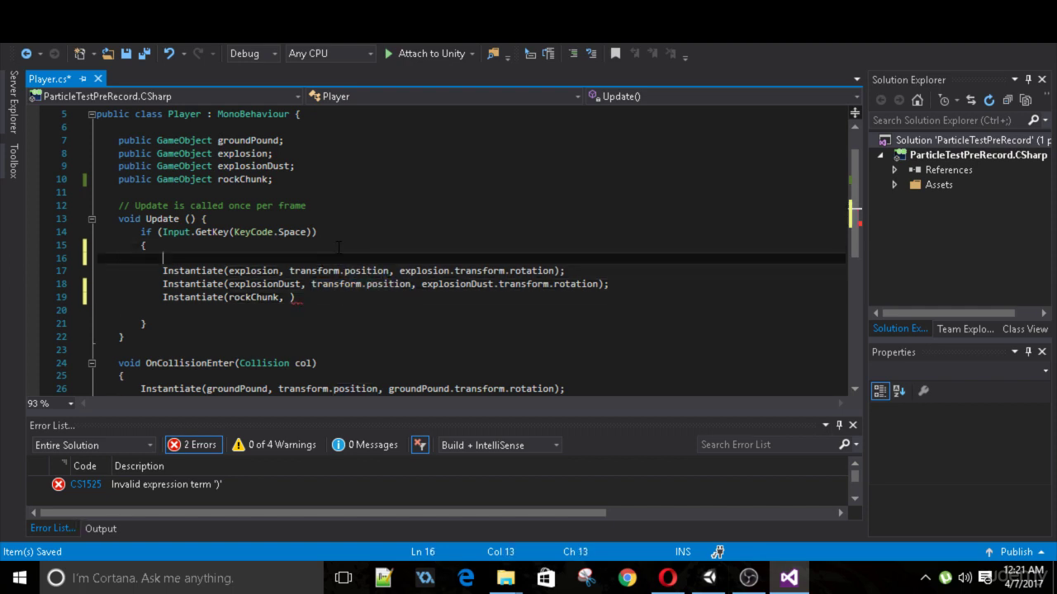
type("Vector3(Matrix4x4,YieldInstruction,")
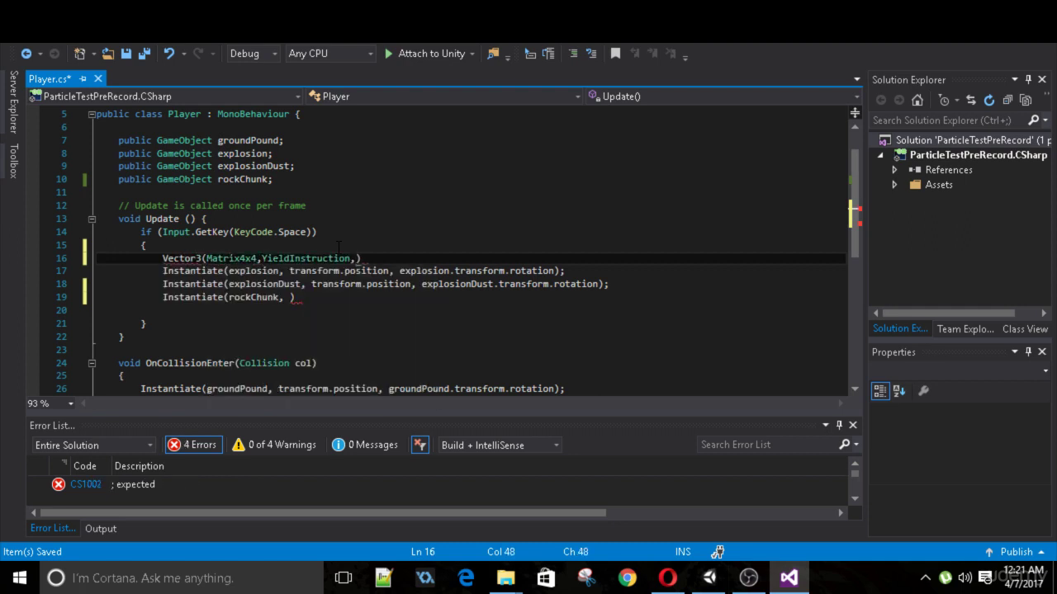
key("ctrl+BackSpace")
key("ctrl+BackSpace")
key("ctrl+BackSpace")
key("ctrl+BackSpace")
type("//")
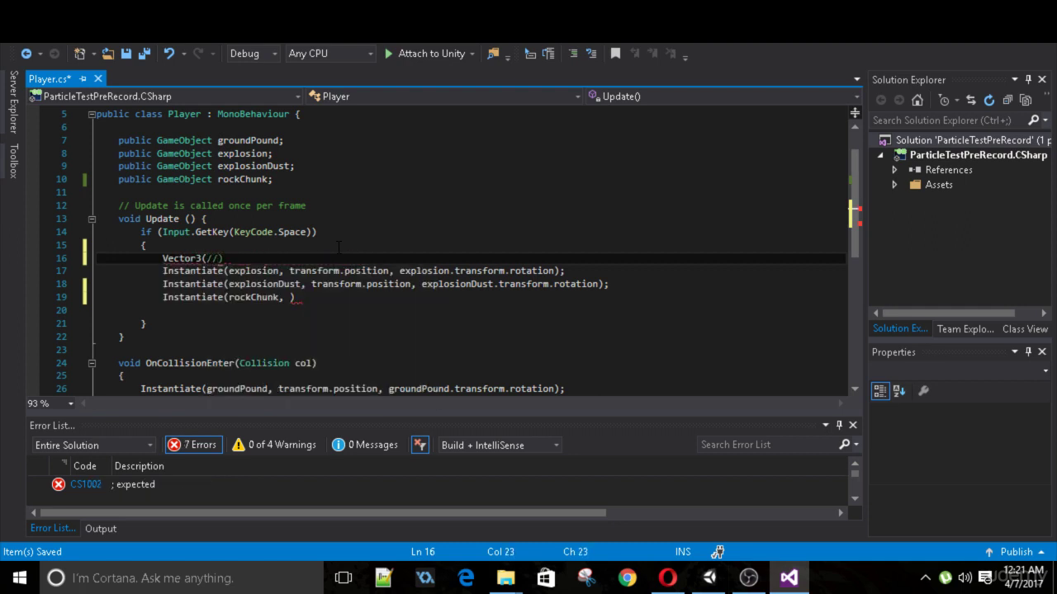
type("x,y,")
key("ctrl+BackSpace")
key("ctrl+BackSpace")
key("ctrl+BackSpace")
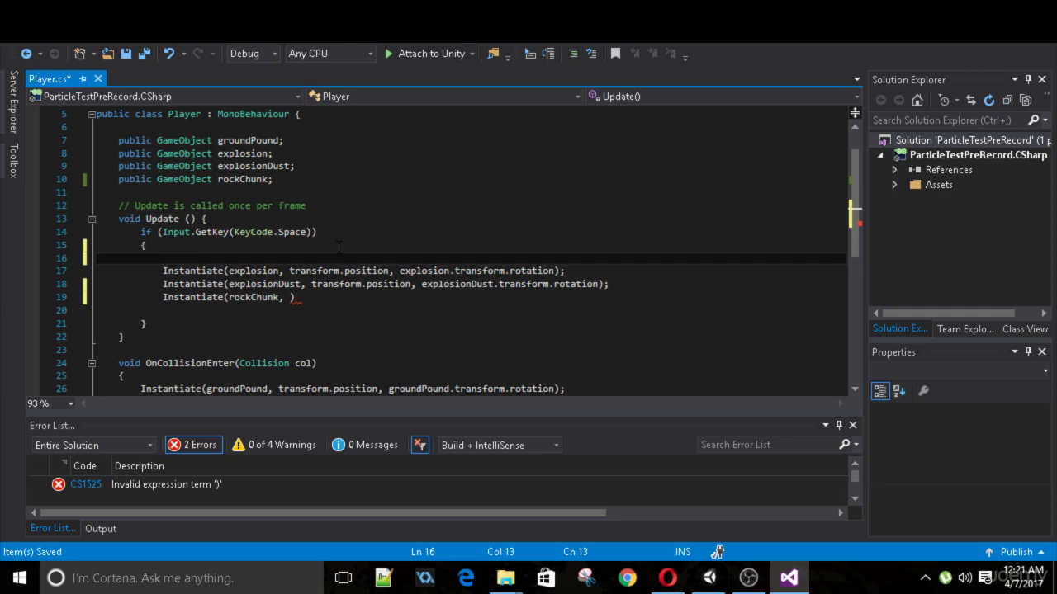
Switch to Unity and enable the Collision module on the RockChunk prefab, with its collision type set to World
left_click(719, 573)
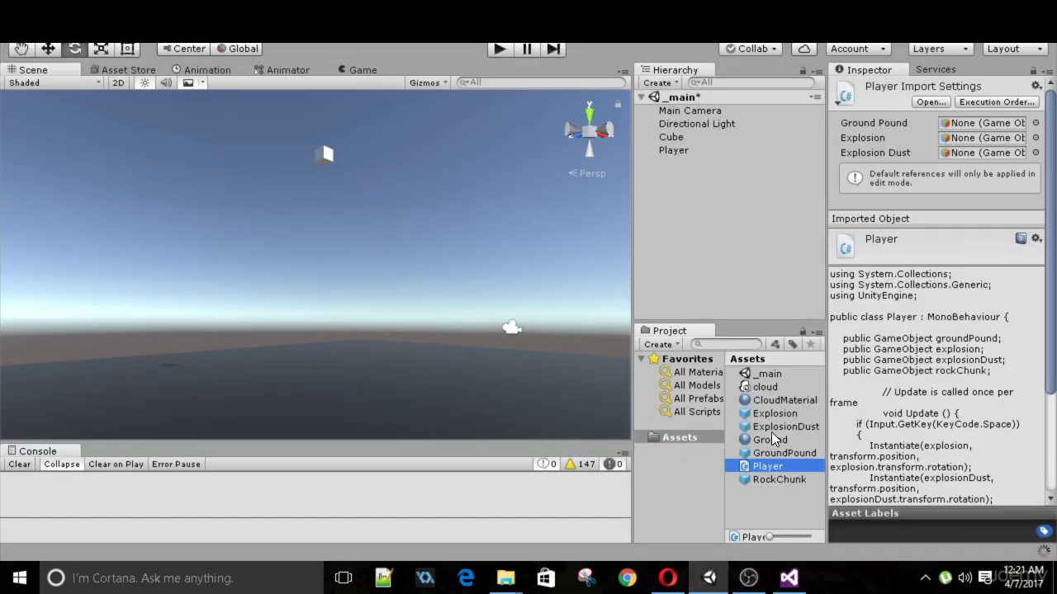
left_click(776, 427)
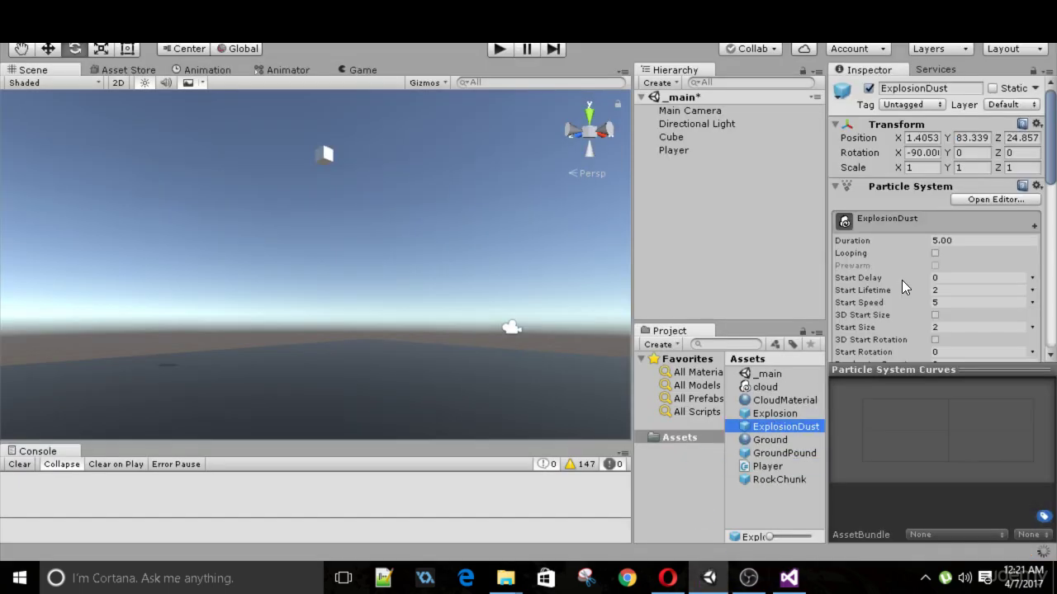
scroll(885, 276, "down", 3)
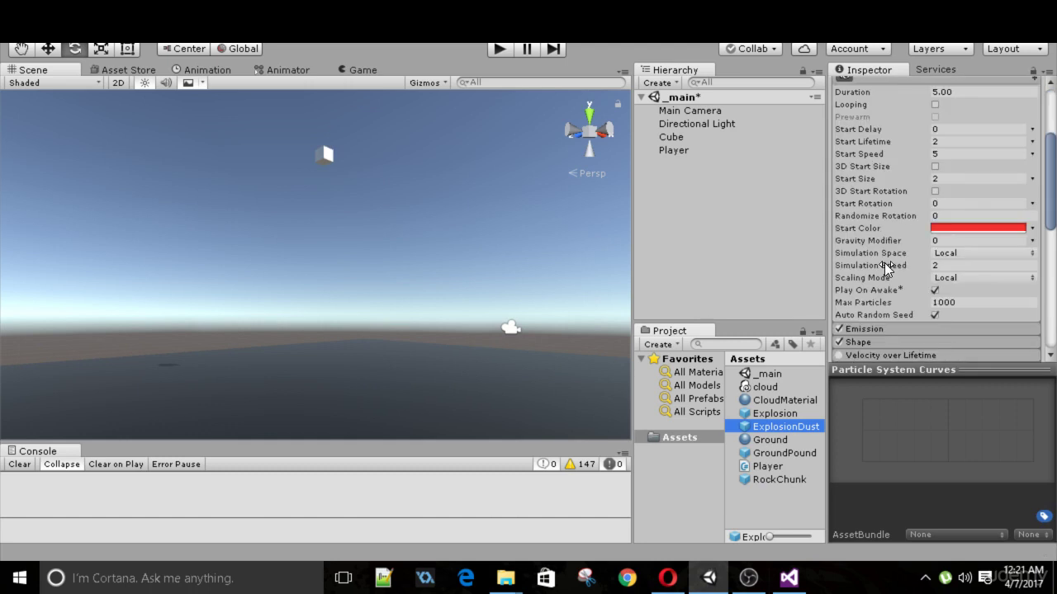
left_click(782, 480)
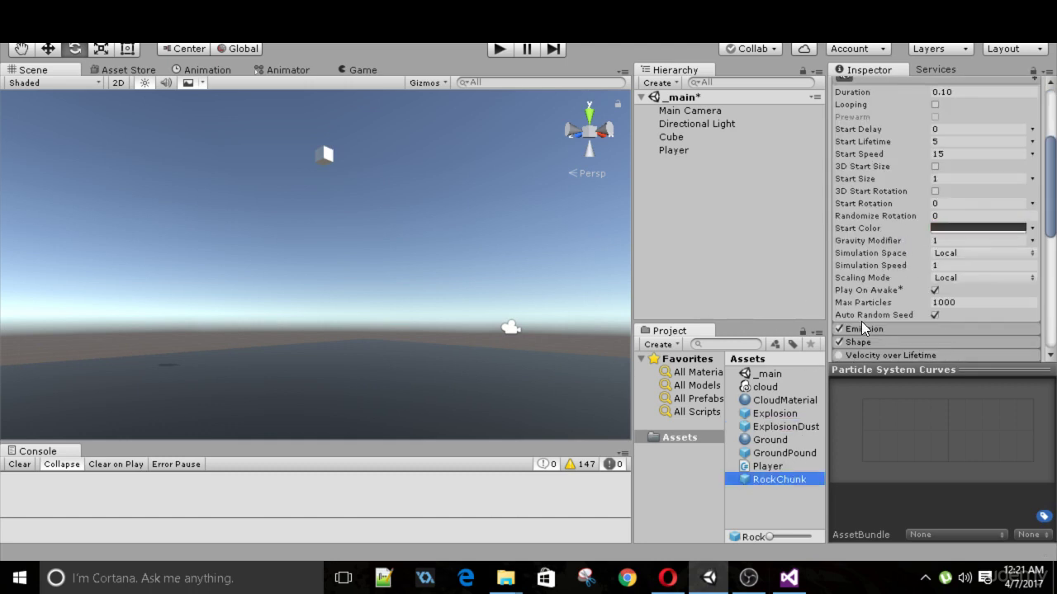
scroll(885, 287, "down", 3)
scroll(885, 286, "down", 6)
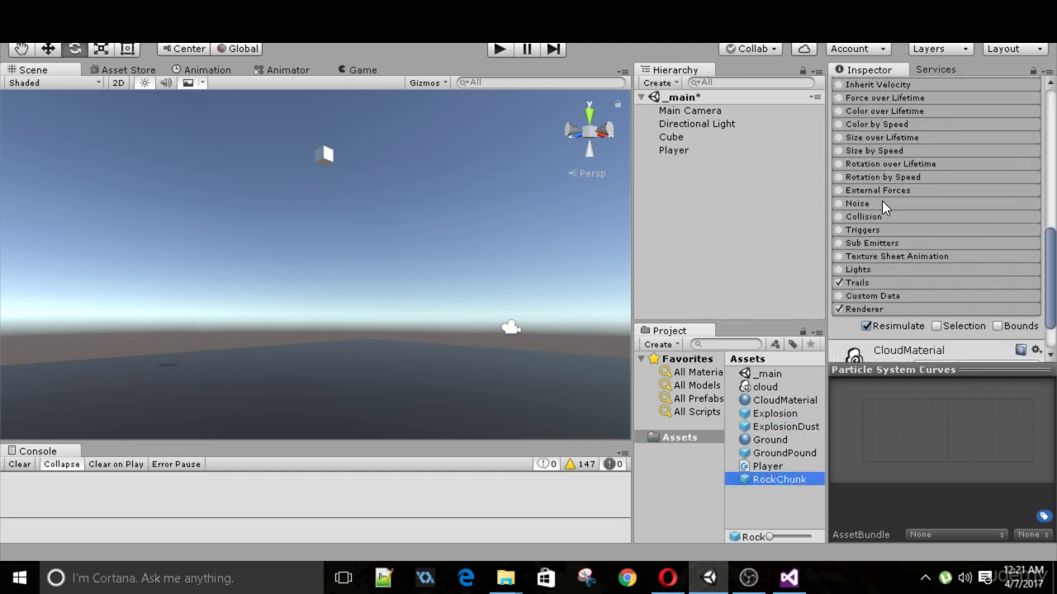
left_click(839, 217)
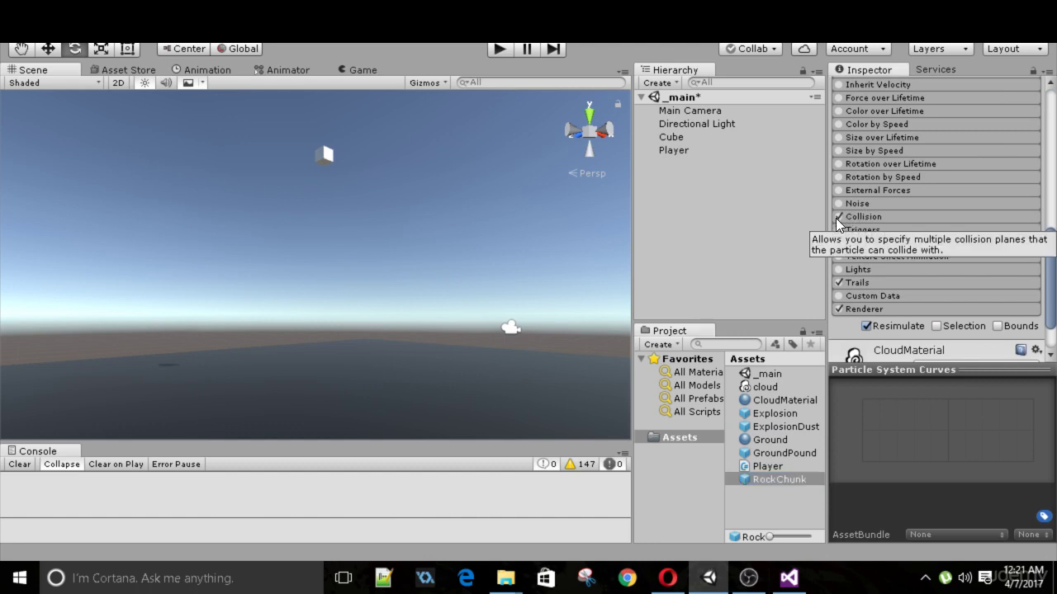
left_click(882, 218)
left_click(846, 232)
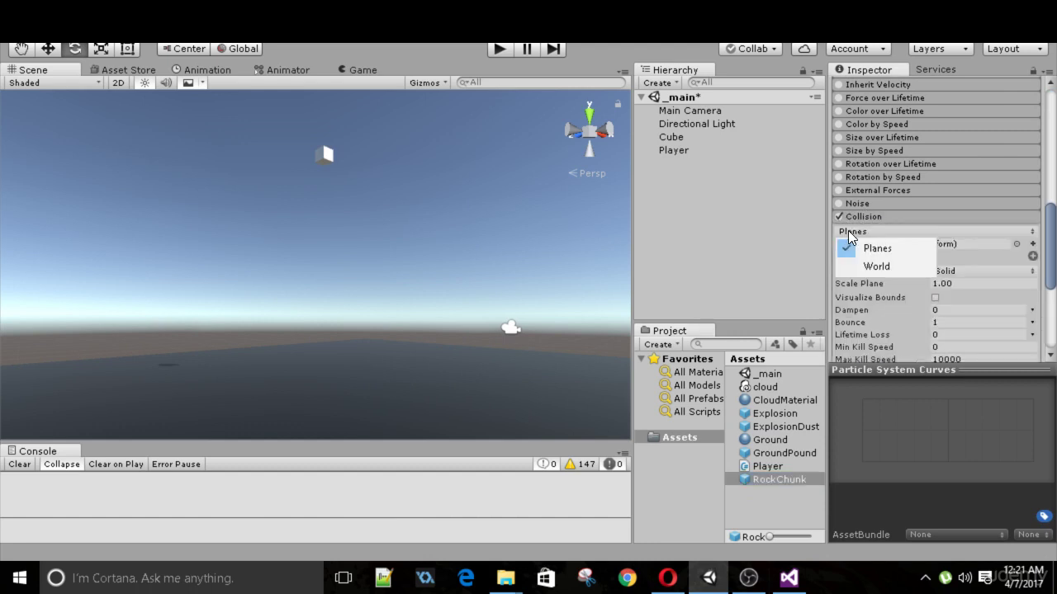
left_click(884, 266)
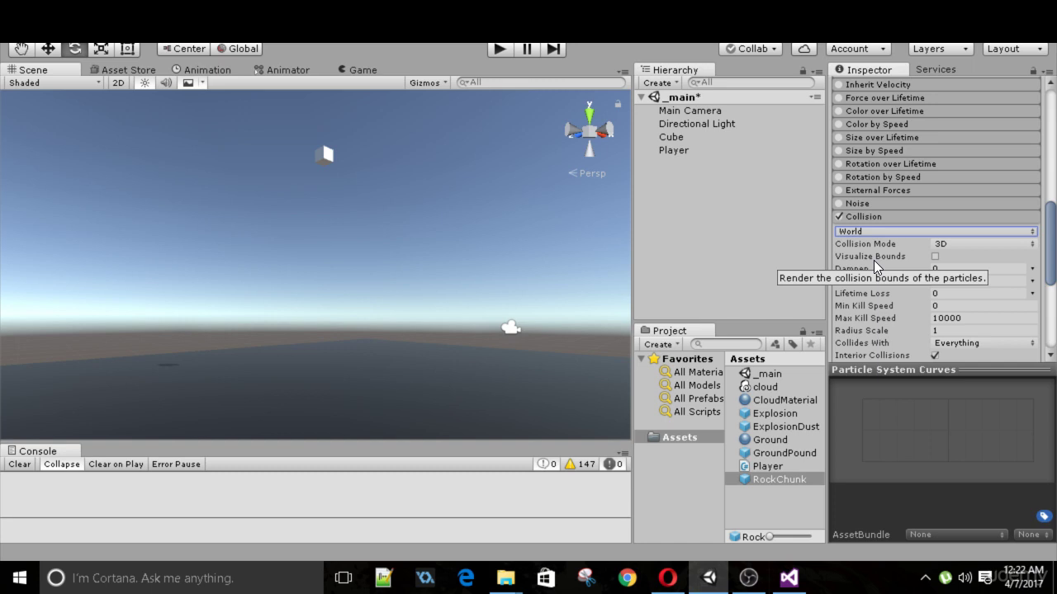
Set both Bounce and Dampen to 0.1 in RockChunk's Collision module
scroll(991, 248, "down", 3)
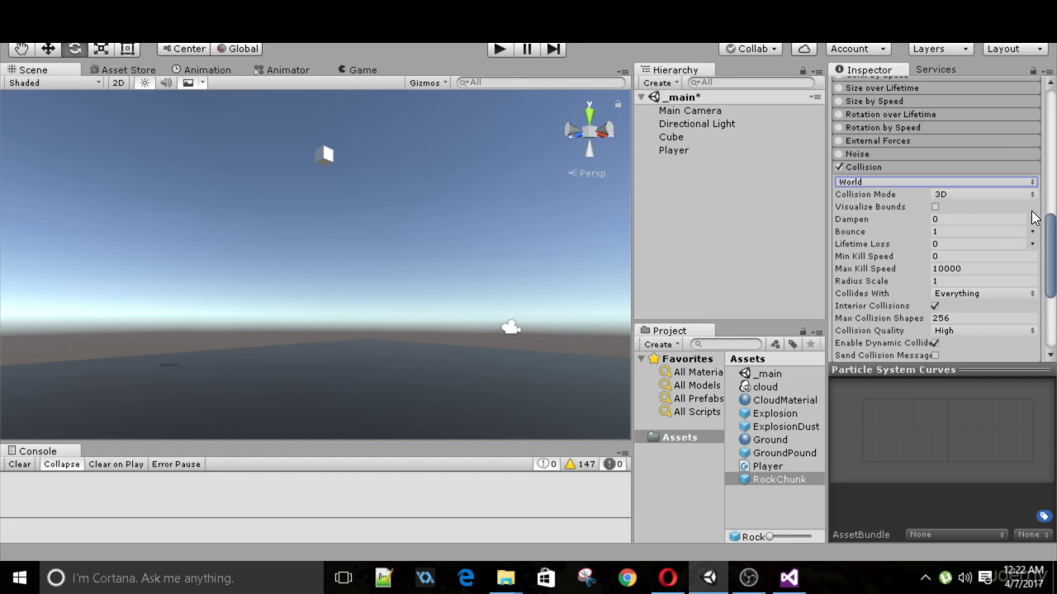
scroll(1032, 217, "down", 3)
left_click(945, 188)
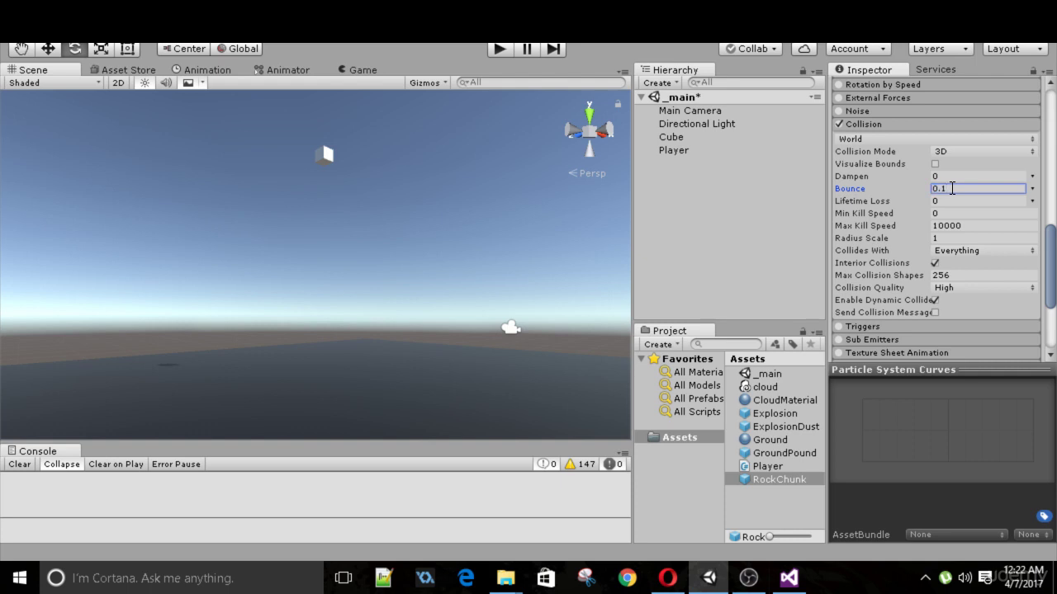
left_click(955, 178)
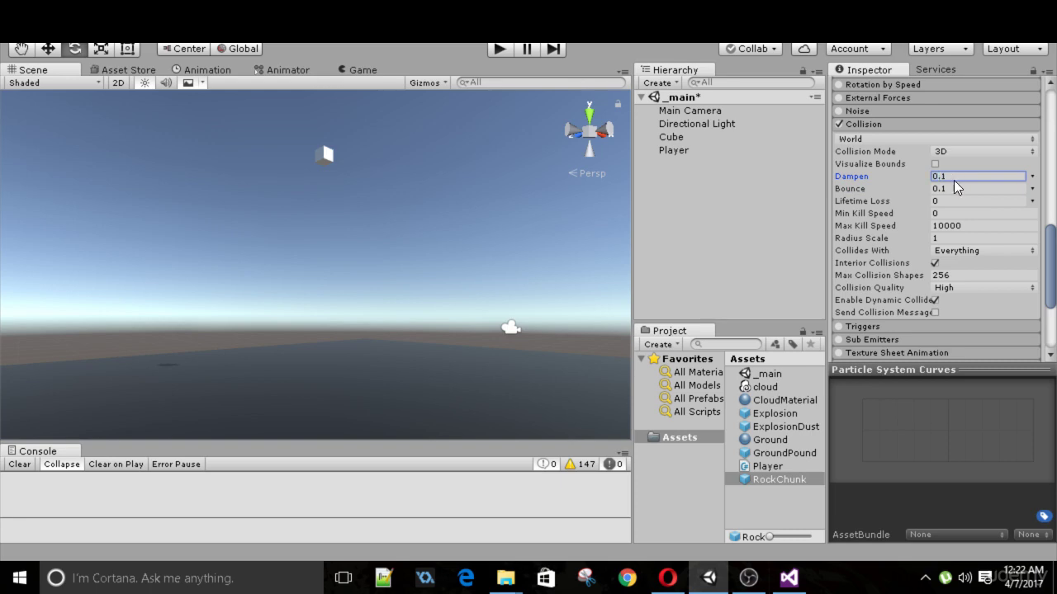
type("0.1")
key("Return")
Switch to Visual Studio and give the rockChunk Instantiate call a position of new Vector3(transform.position.x, transform.position.y+2, transform.position.z)
left_click(791, 580)
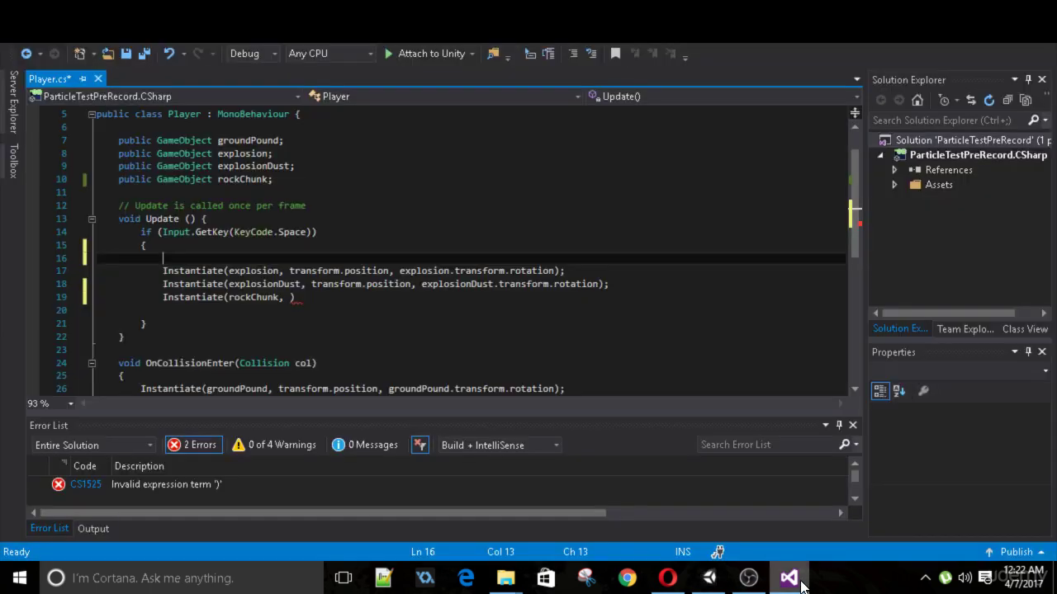
left_click(280, 301)
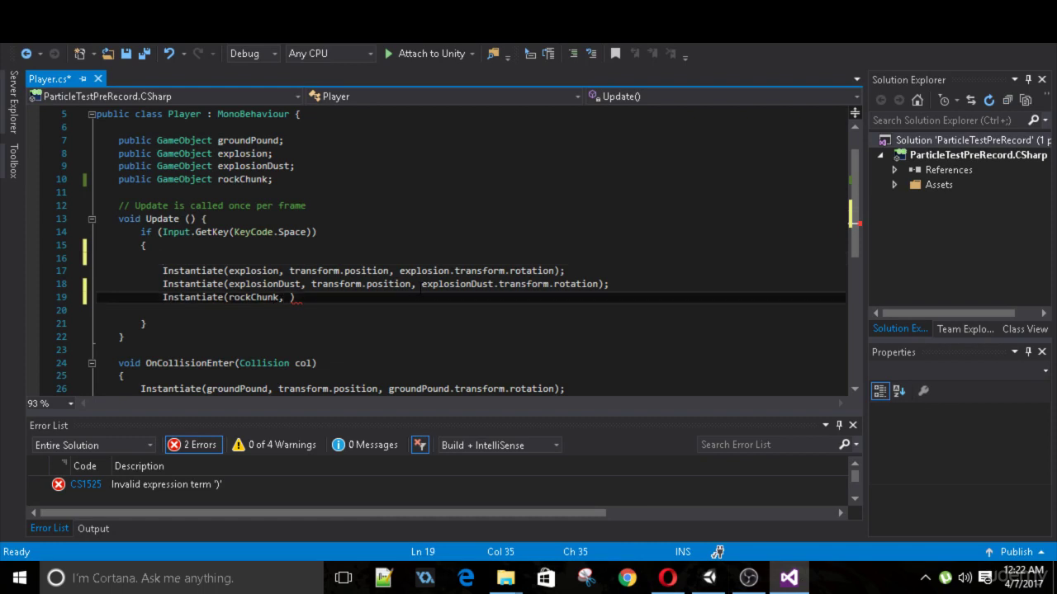
type("new Ve")
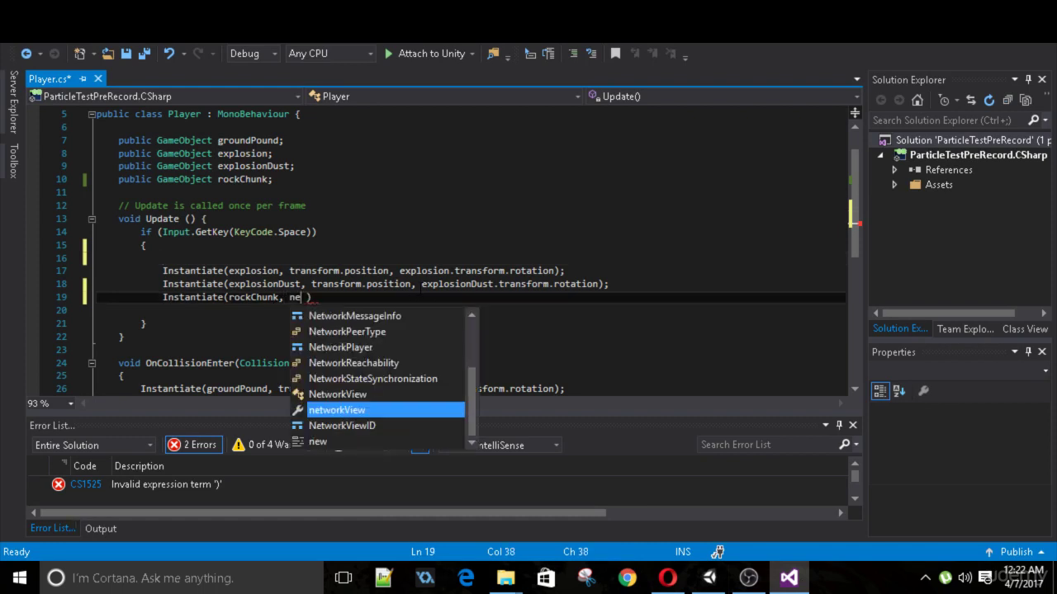
type("ctor3()")
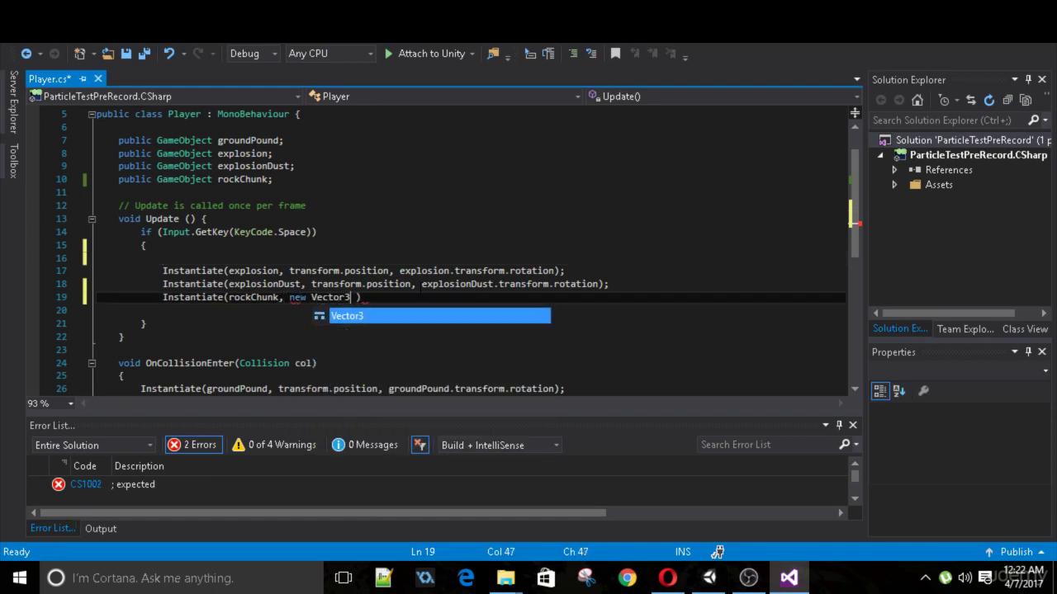
key("Left")
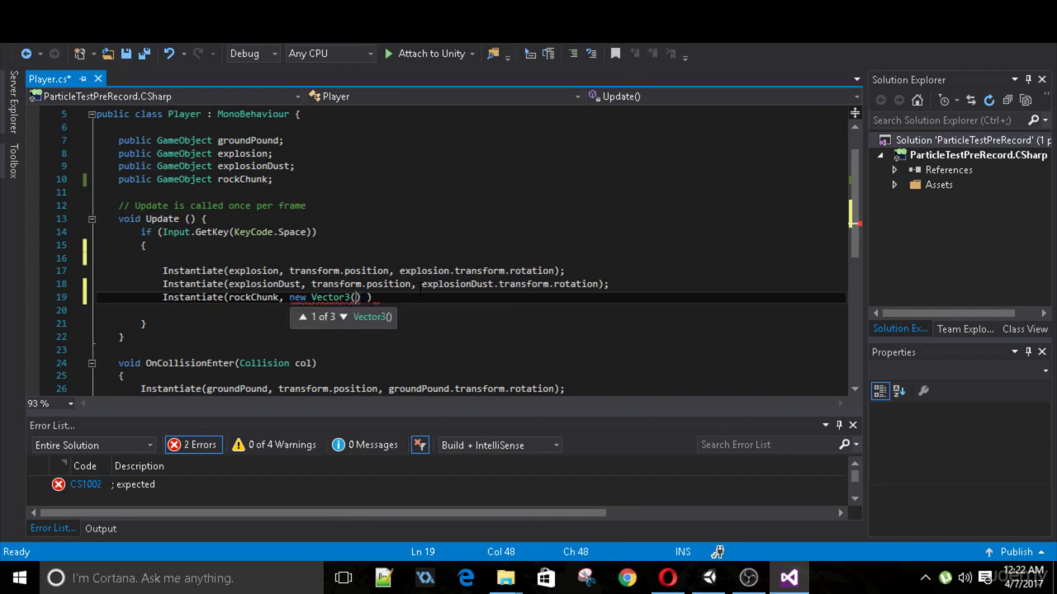
type("transform.position.x,")
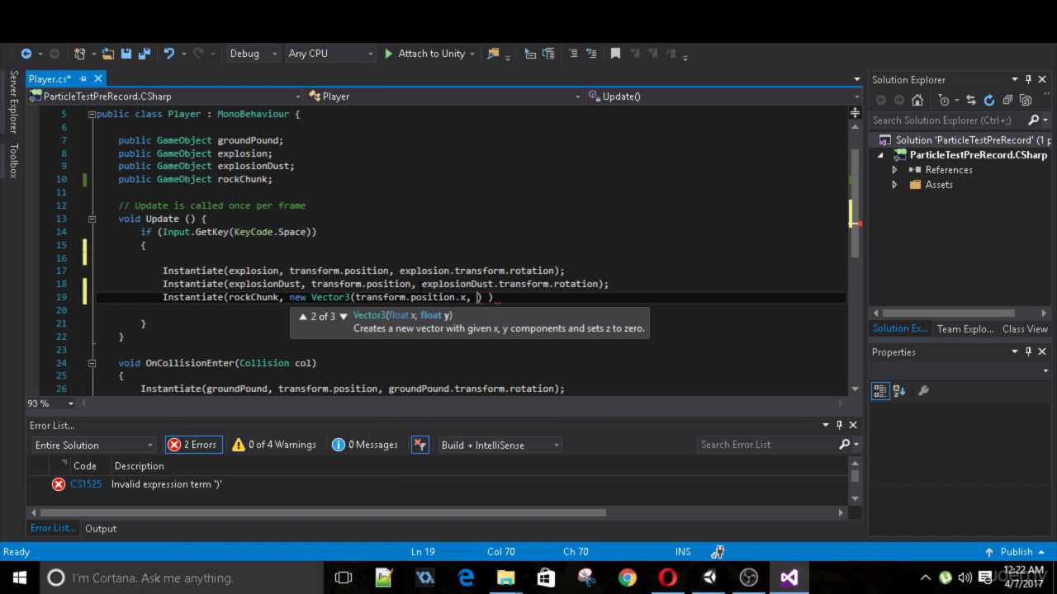
type(" transform. ")
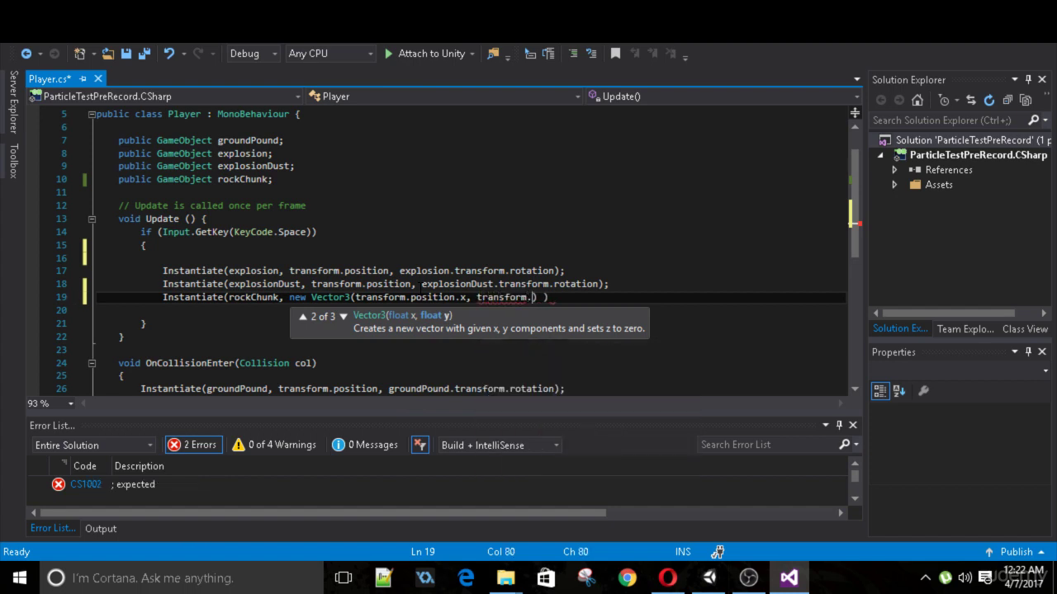
type("position.y")
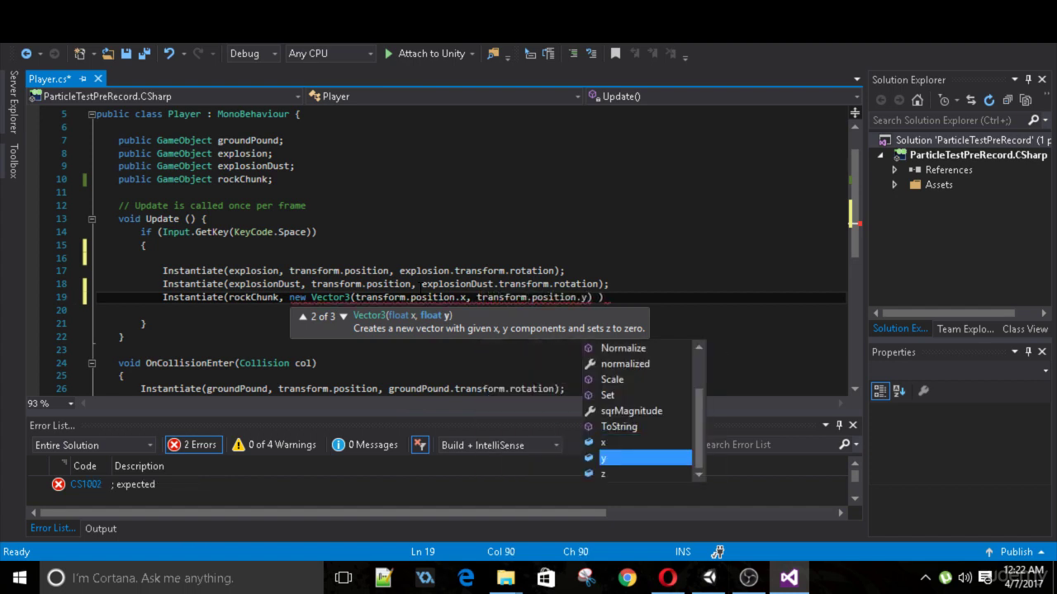
type("+")
type("2, ")
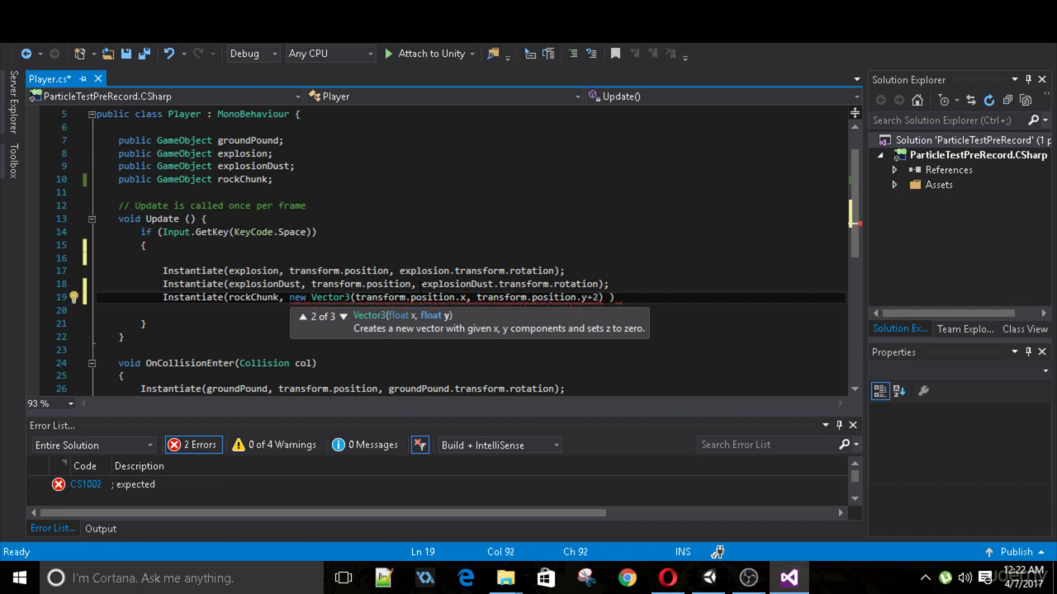
type("transform.p")
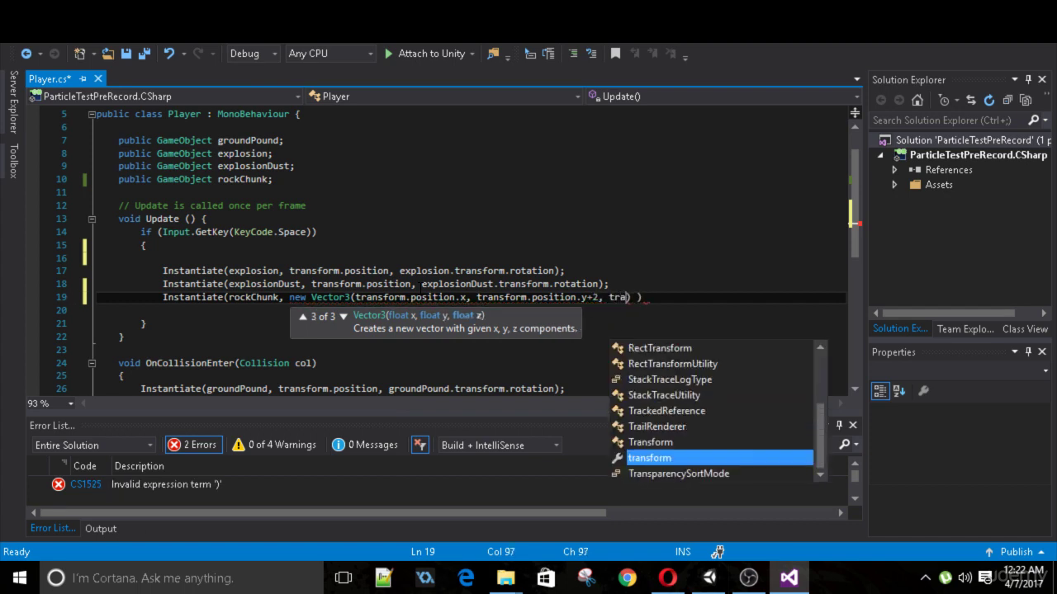
type("osition.z)")
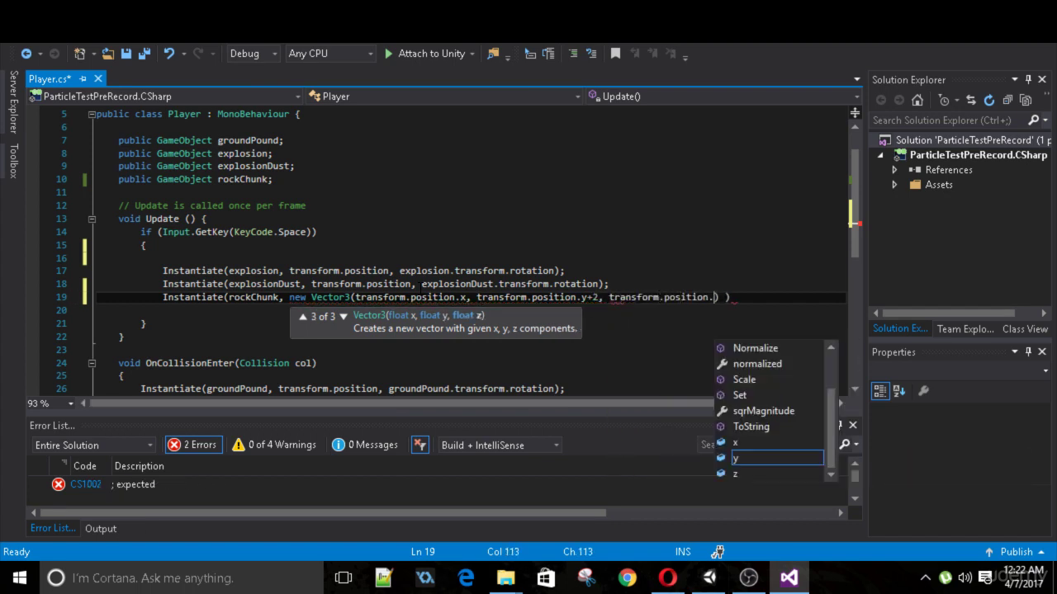
Add rockChunk.transform.rotation as the last argument of the rockChunk Instantiate call, end the statement with a semicolon and save the script
type(".")
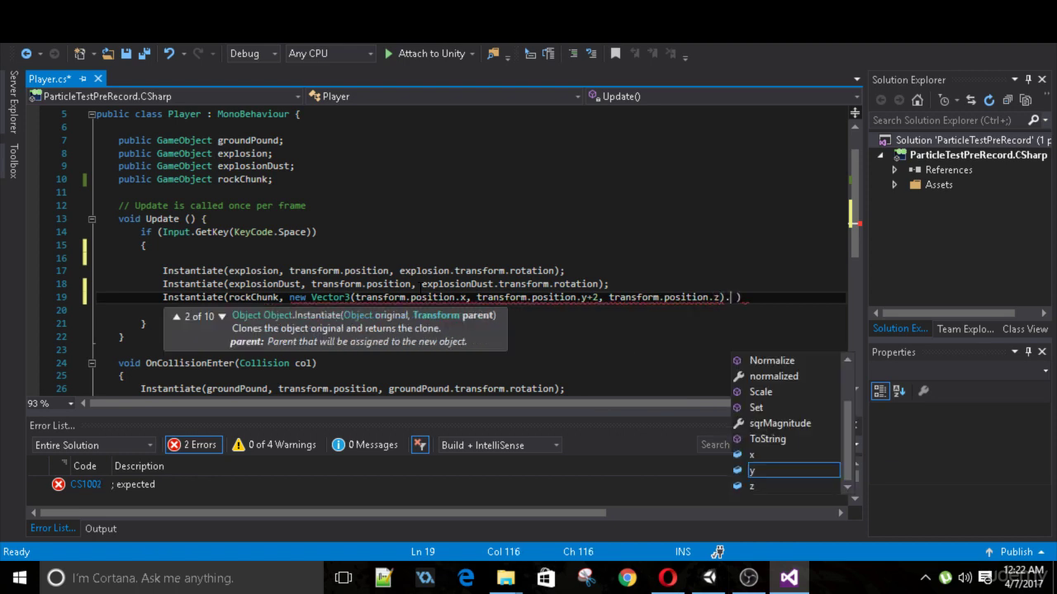
key("BackSpace")
type(",")
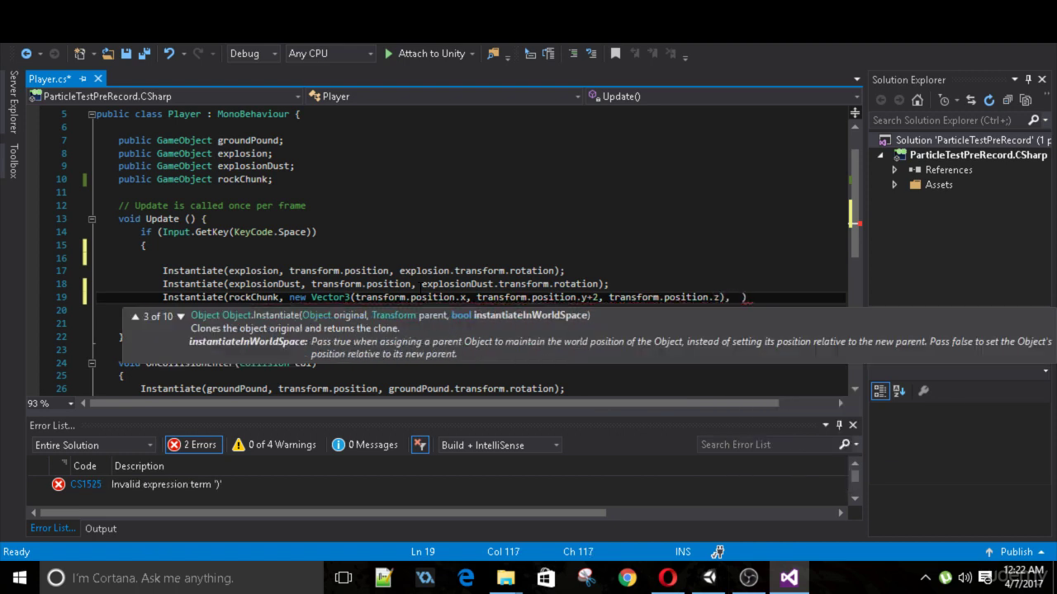
type(" rockChunk.tra")
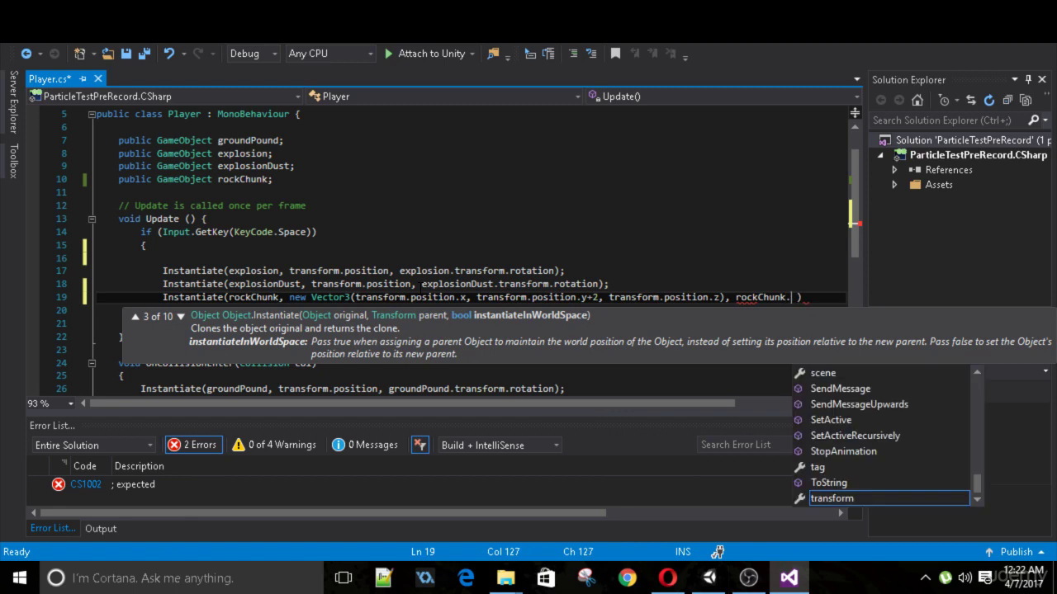
type("nsform.rotation")
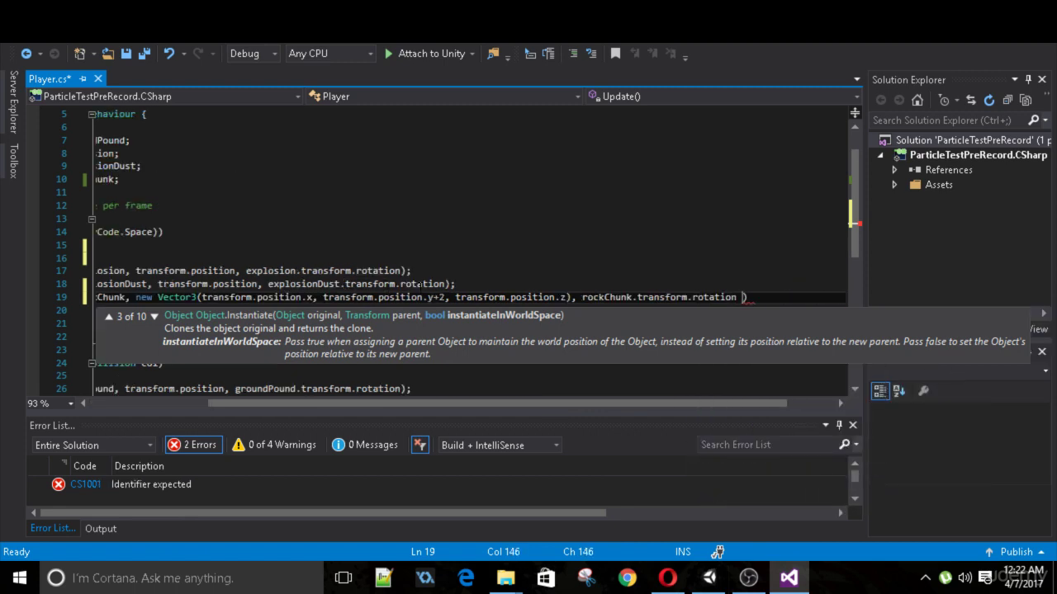
type(" );")
key("ctrl+s")
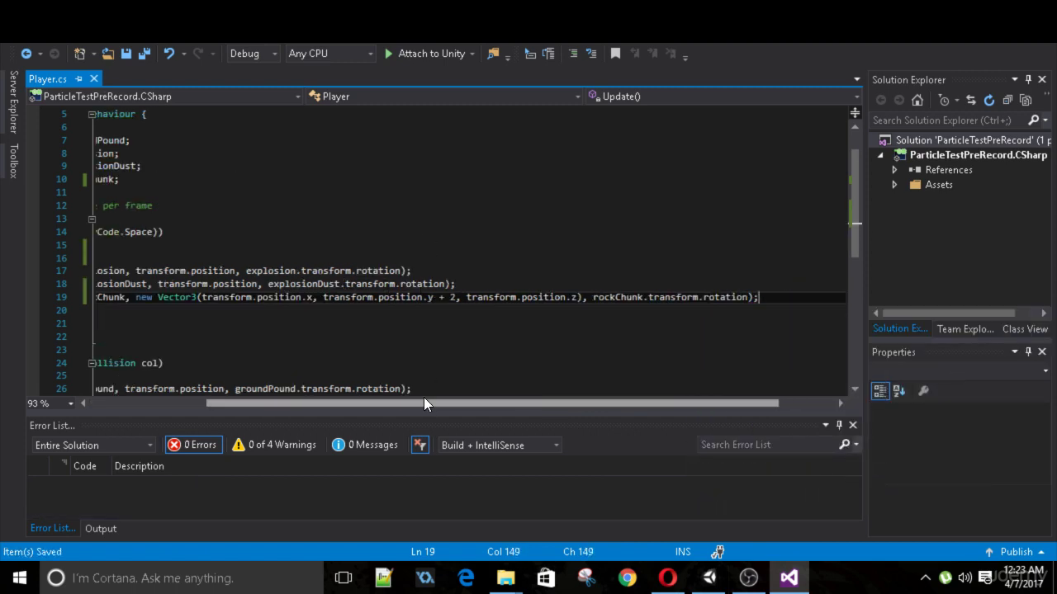
left_click_drag(423, 403, 339, 379)
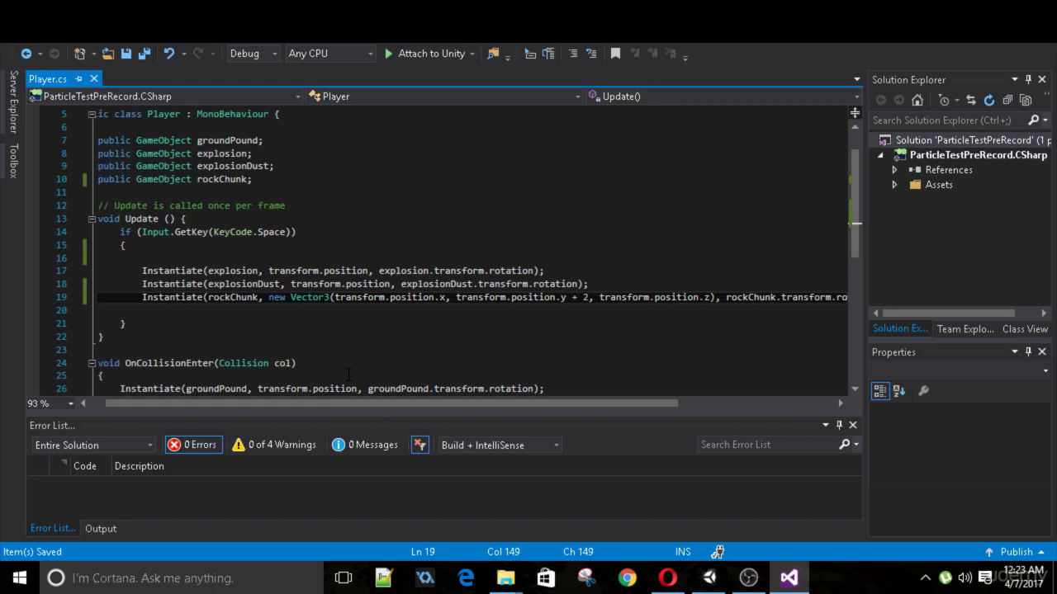
Switch to Unity, assign the RockChunk prefab to the Rock Chunk field of the Player object's script, and play-test the scene
left_click(709, 578)
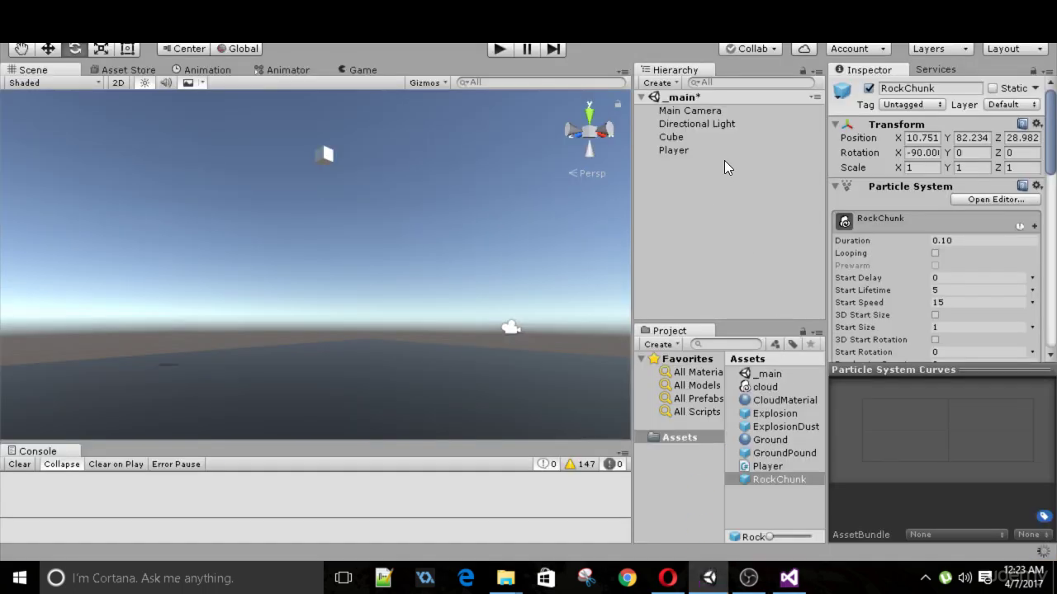
left_click(675, 149)
scroll(895, 235, "down", 3)
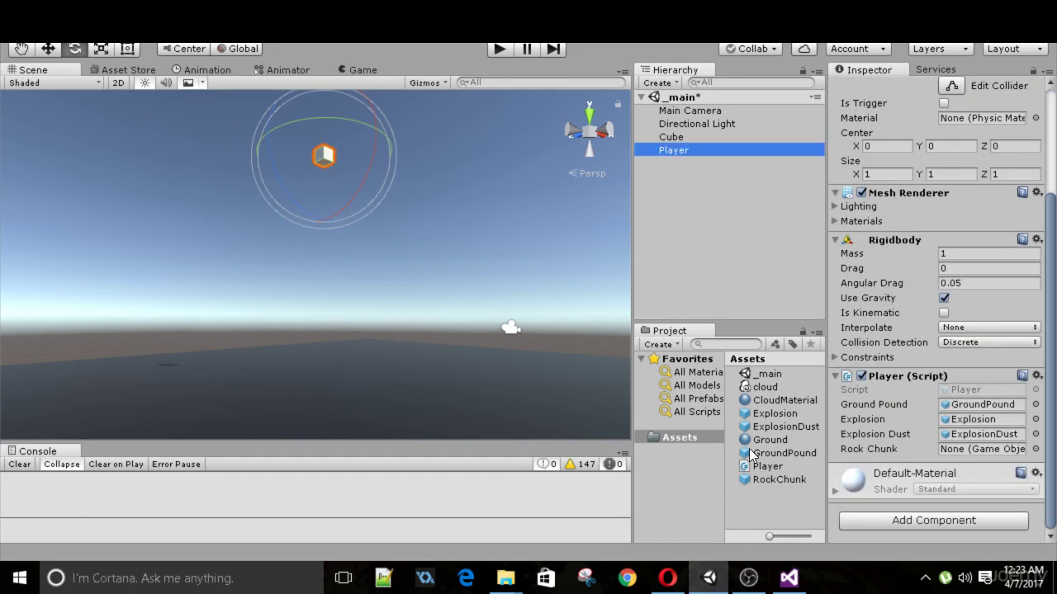
left_click_drag(773, 480, 978, 451)
left_click(499, 49)
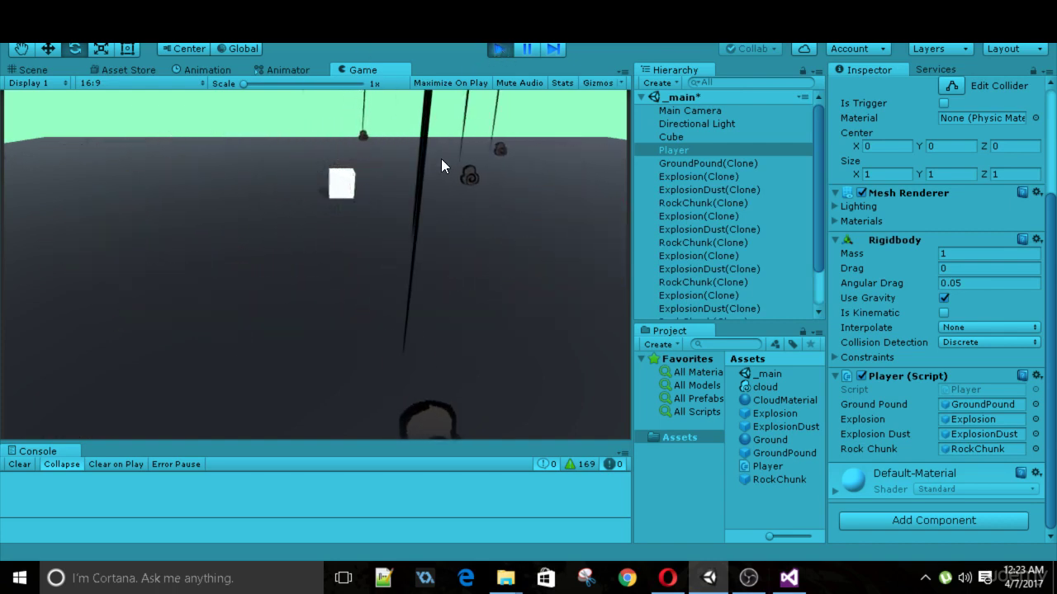
left_click(500, 47)
Enable Size over Lifetime on the RockChunk prefab and shape its size curve to fall from 1.0 to 0 at about 0.75 of the lifetime
left_click(771, 479)
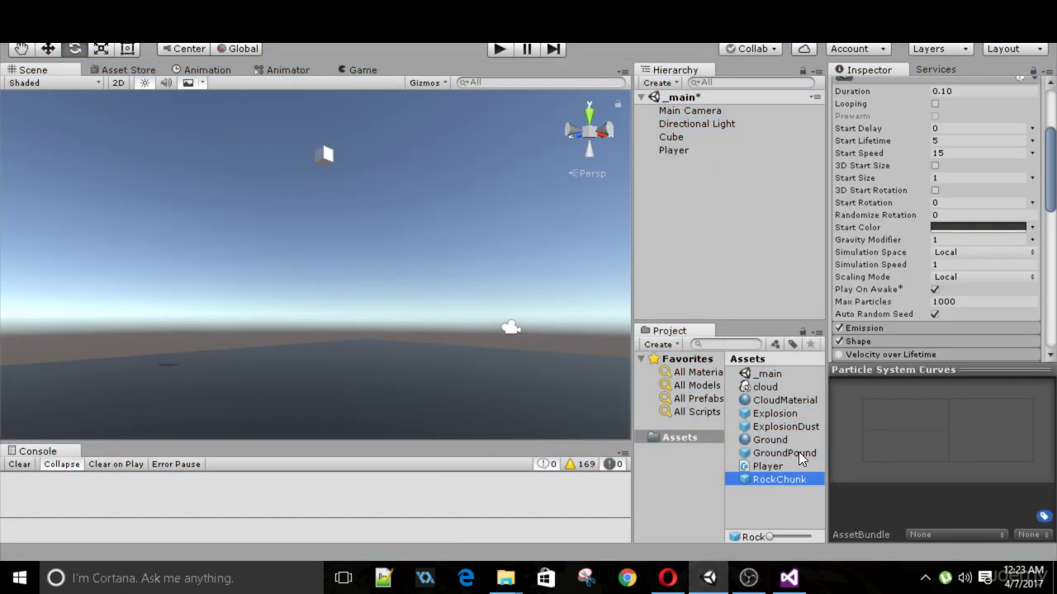
scroll(967, 307, "down", 5)
scroll(899, 242, "up", 3)
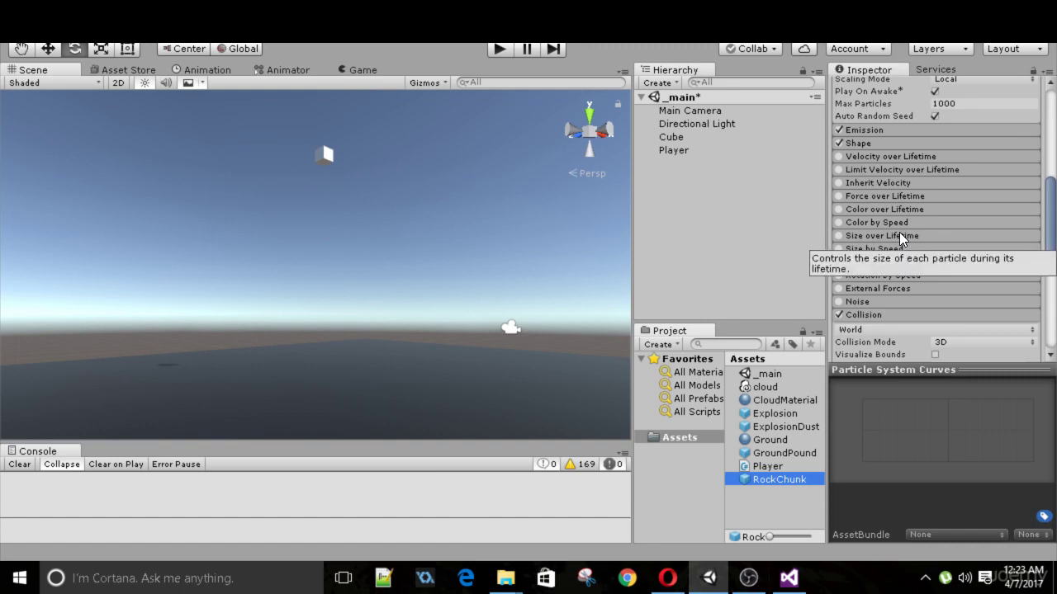
left_click(900, 237)
left_click(838, 236)
left_click(949, 262)
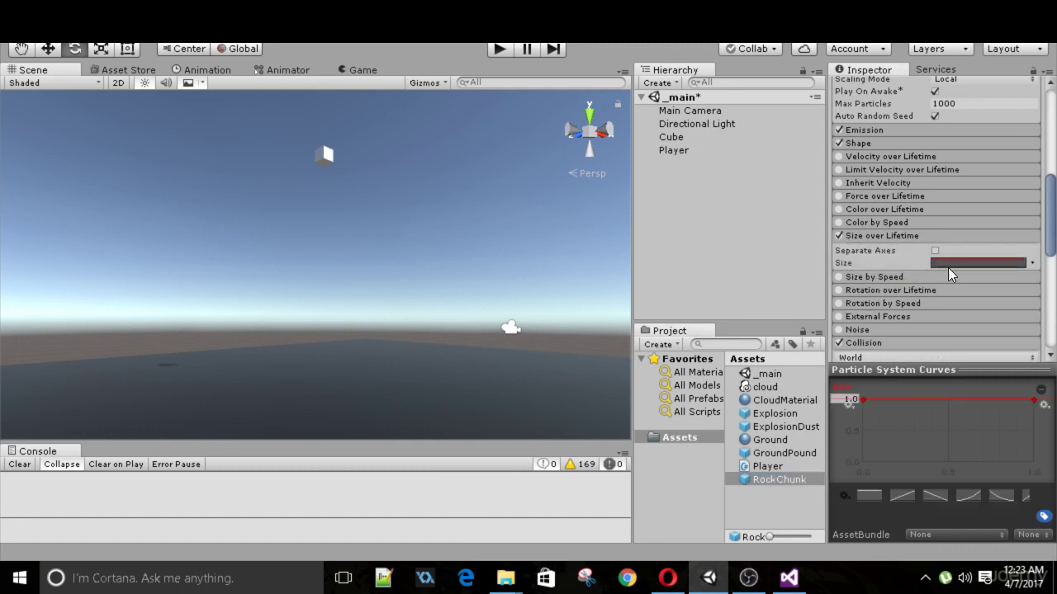
left_click_drag(1036, 399, 993, 462)
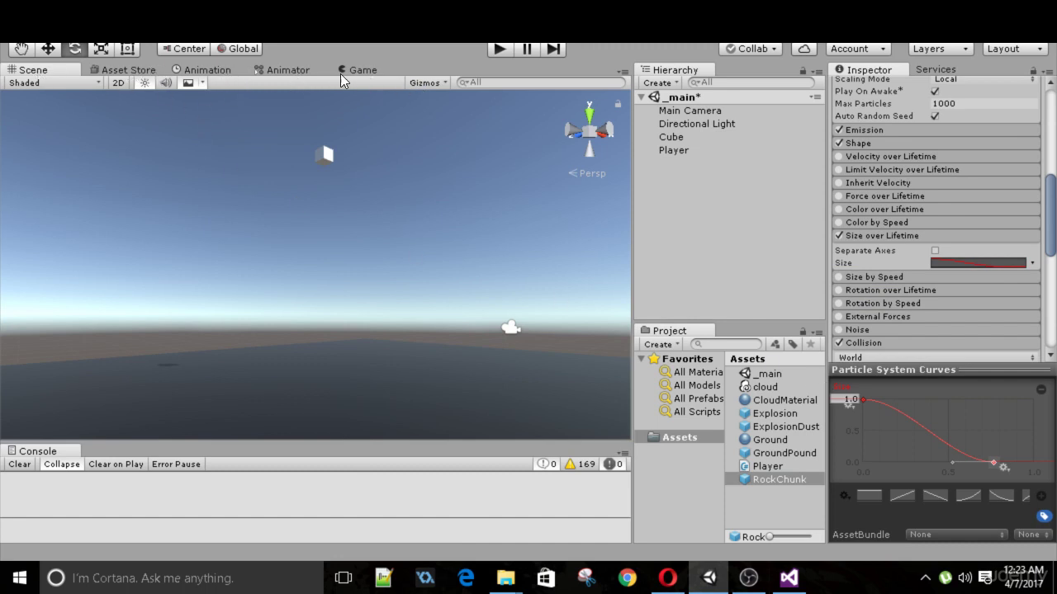
Move the Main Camera up and back to about Y 90.06, Z 17.28, and start play mode
double_click(673, 110)
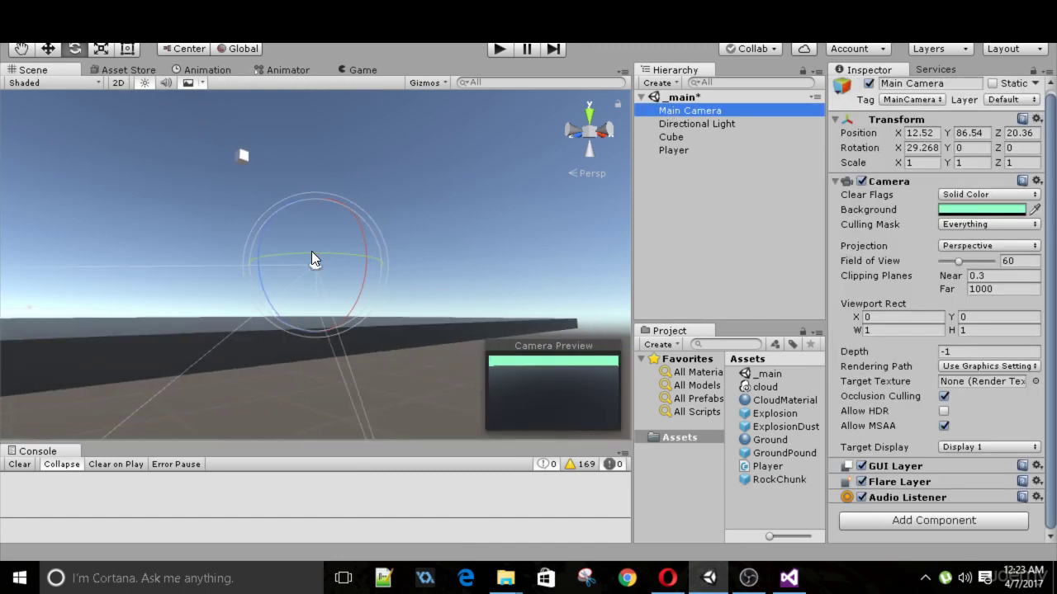
key("w")
left_click_drag(331, 225, 365, 151)
left_click(500, 49)
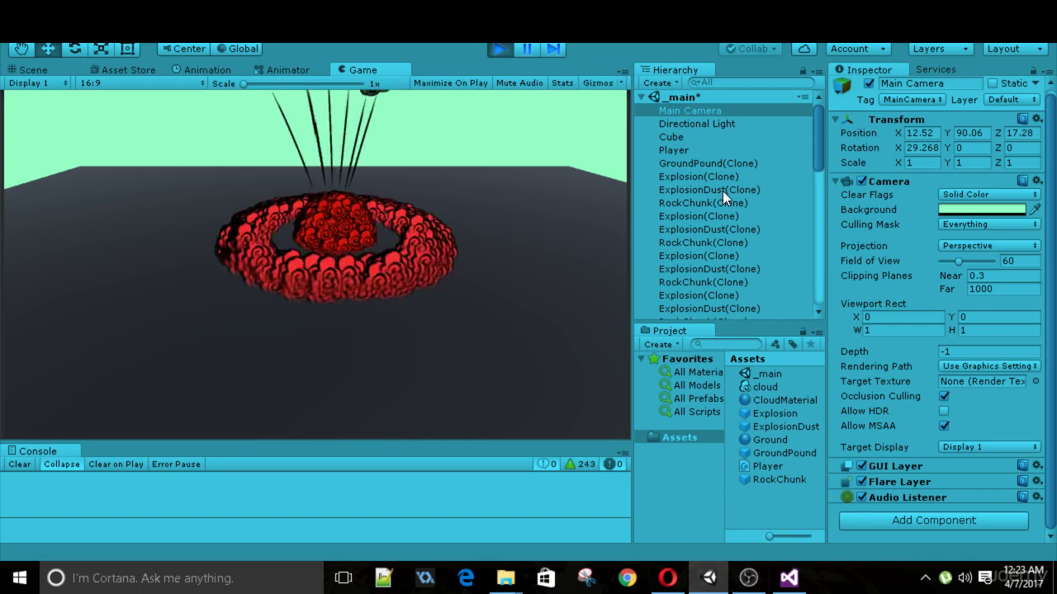
Examine the Explosion, ExplosionDust and RockChunk clones accumulating in the Hierarchy during play, and stop play mode
scroll(718, 189, "down", 5)
scroll(718, 190, "up", 10)
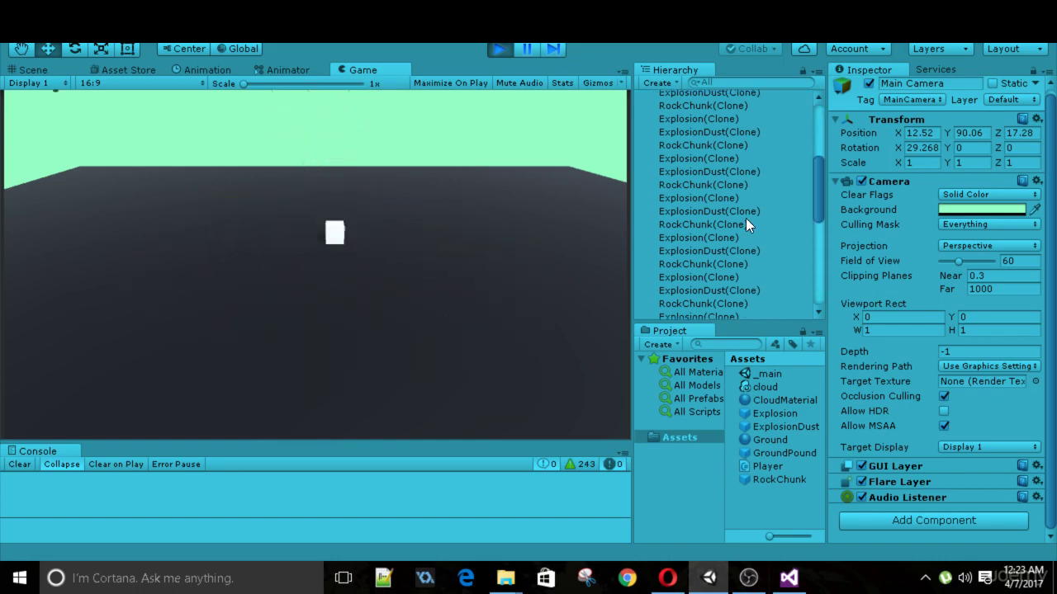
left_click(710, 204)
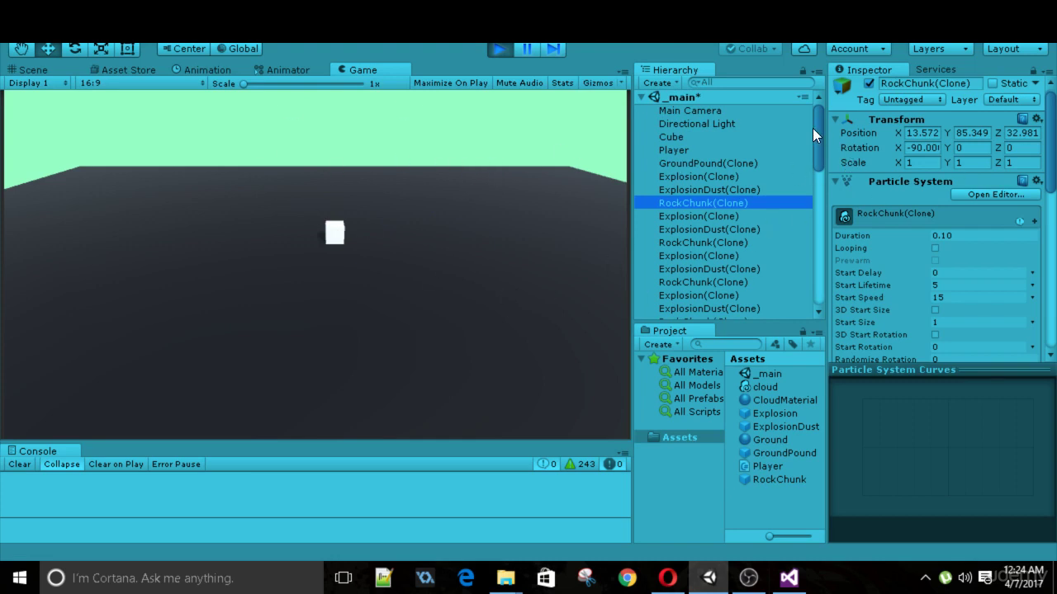
left_click_drag(817, 130, 819, 284)
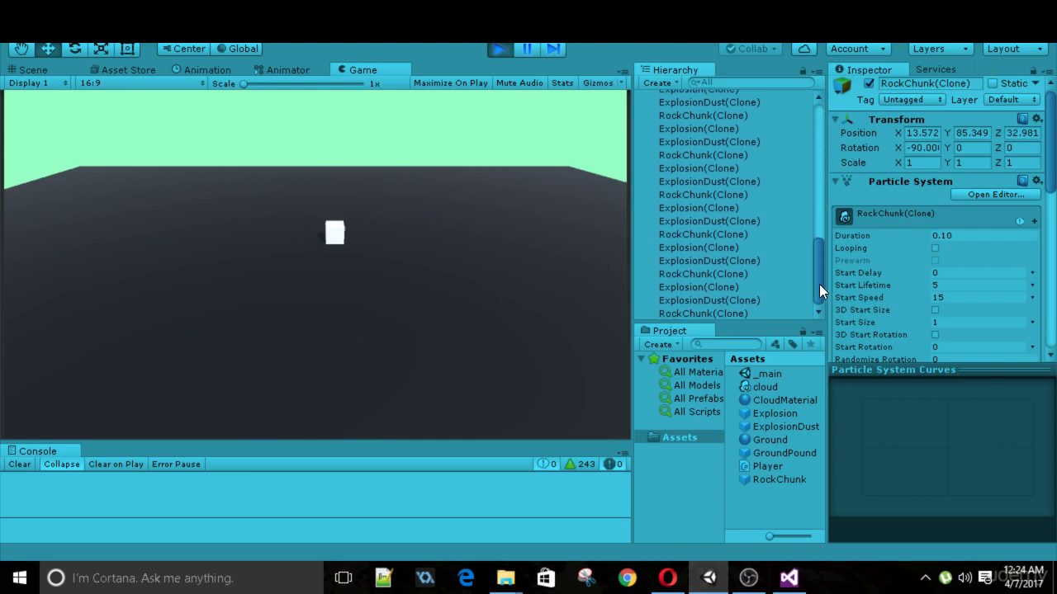
left_click(691, 237)
left_click(685, 260)
scroll(699, 209, "up", 5)
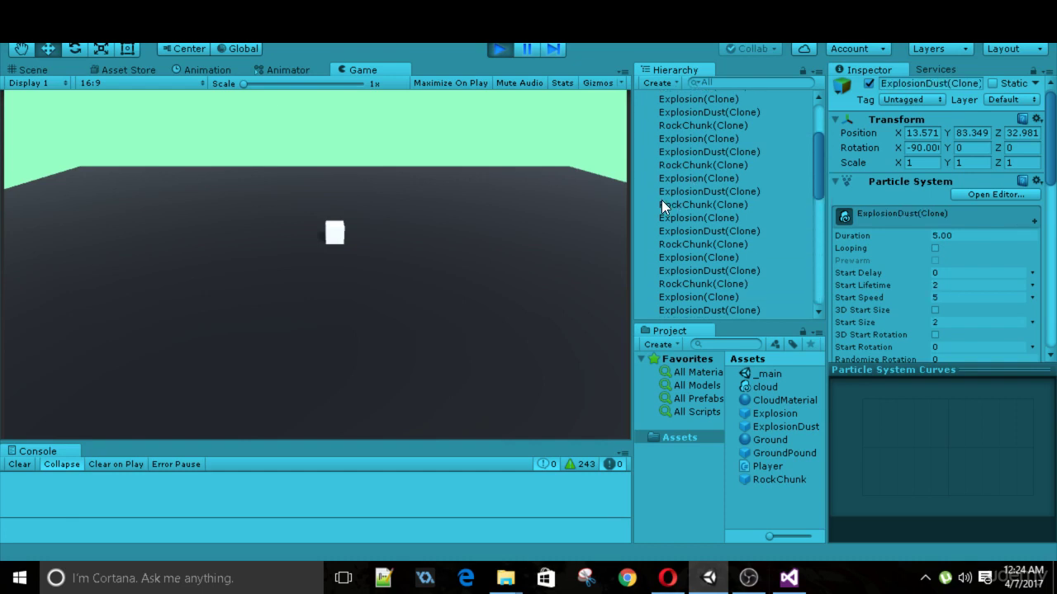
scroll(677, 211, "up", 5)
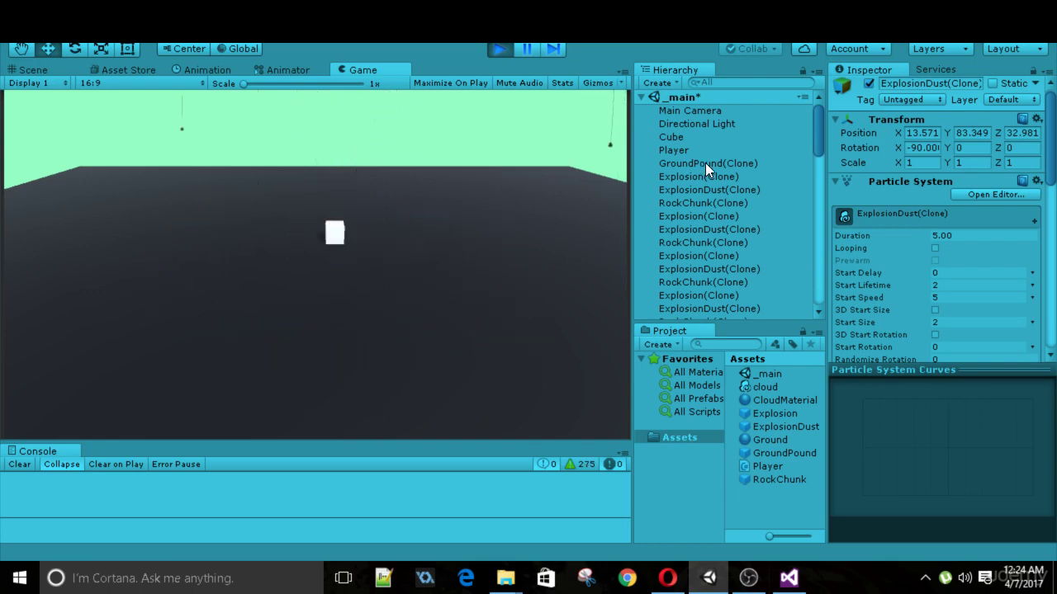
scroll(711, 181, "down", 5)
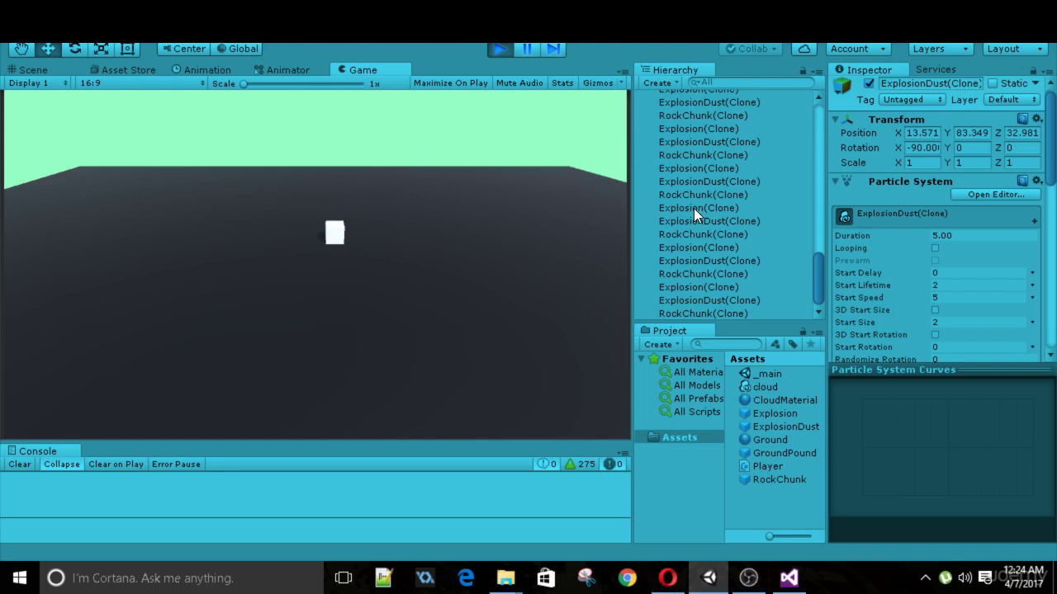
scroll(696, 208, "up", 5)
scroll(693, 203, "up", 2)
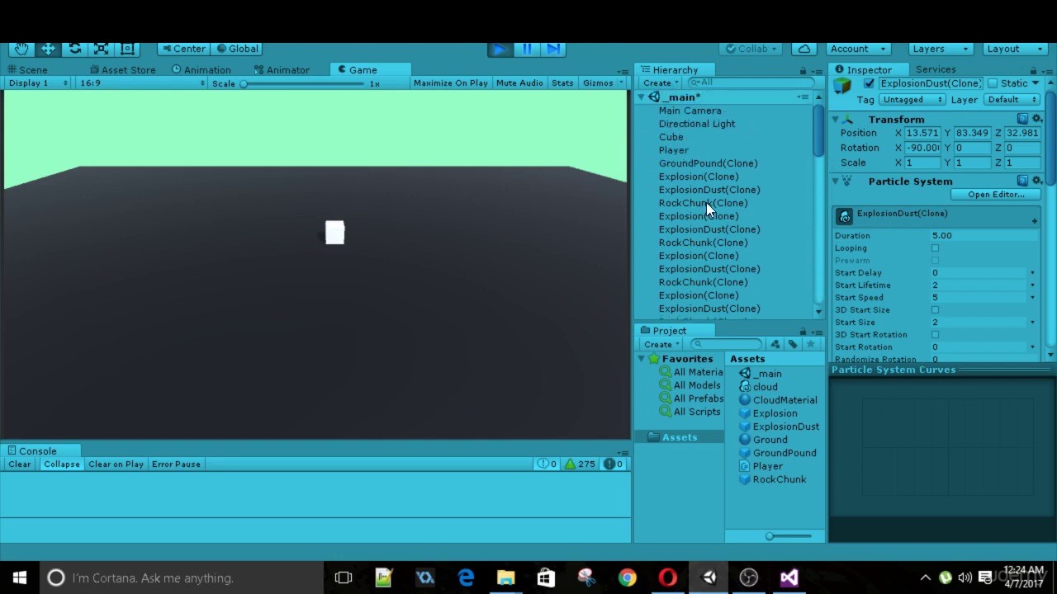
left_click(505, 51)
Create a new C# script named Timer in the Assets folder
right_click(759, 500)
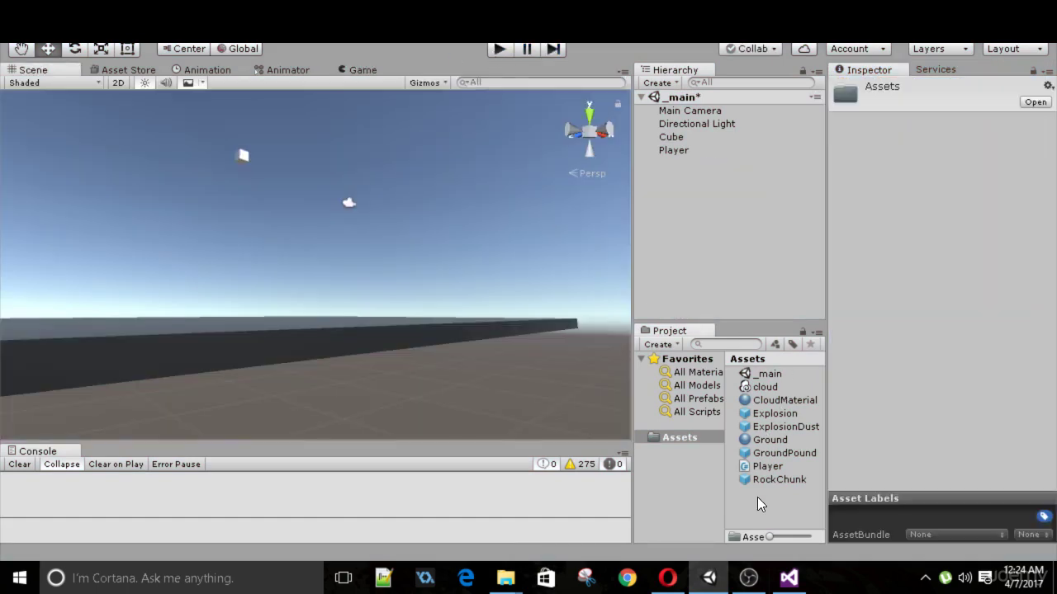
mouse_move(809, 198)
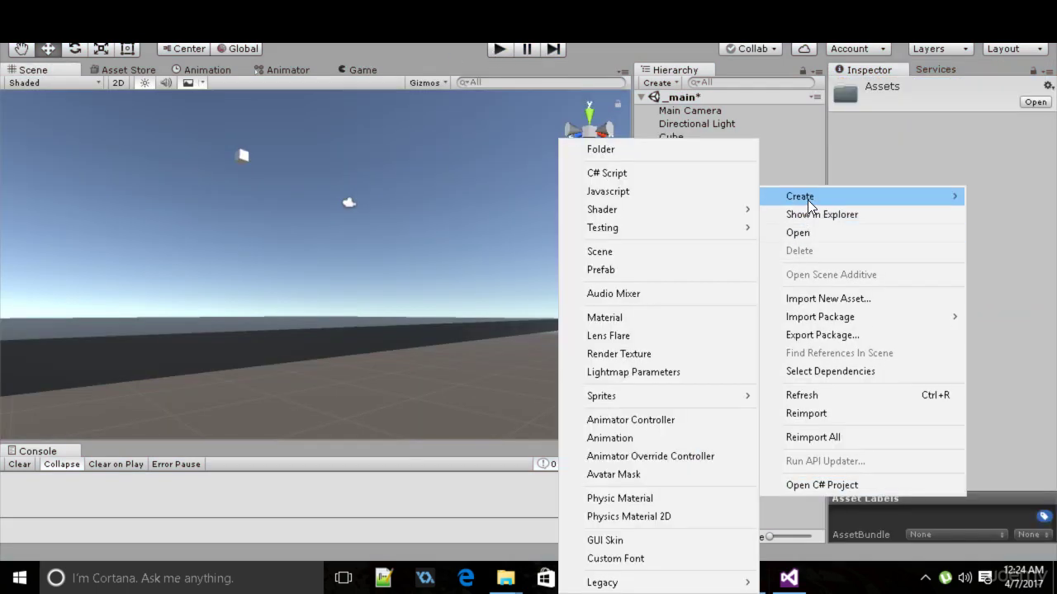
left_click(676, 175)
type("Timer")
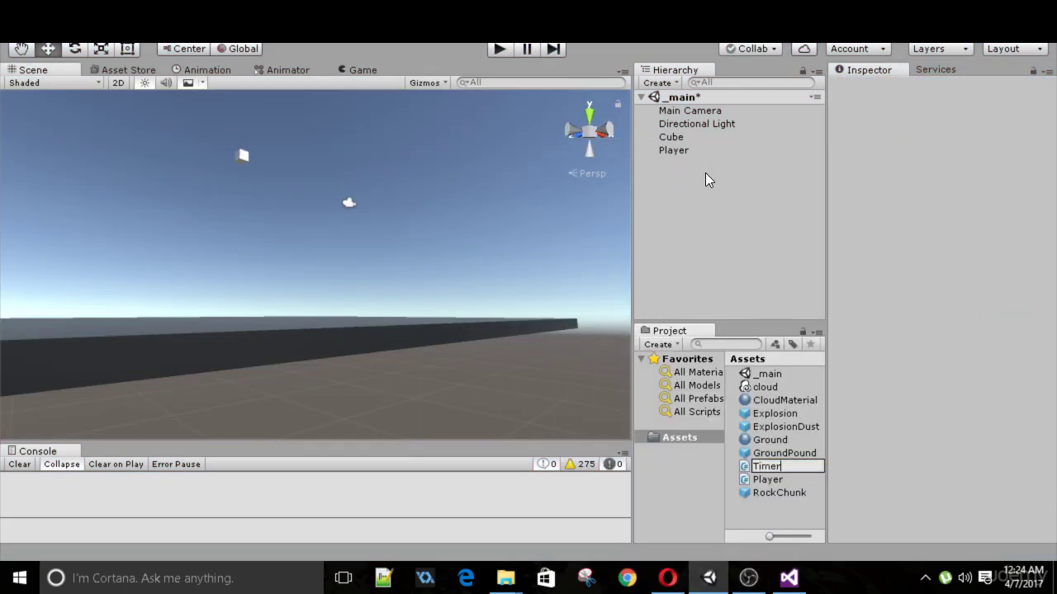
key("Return")
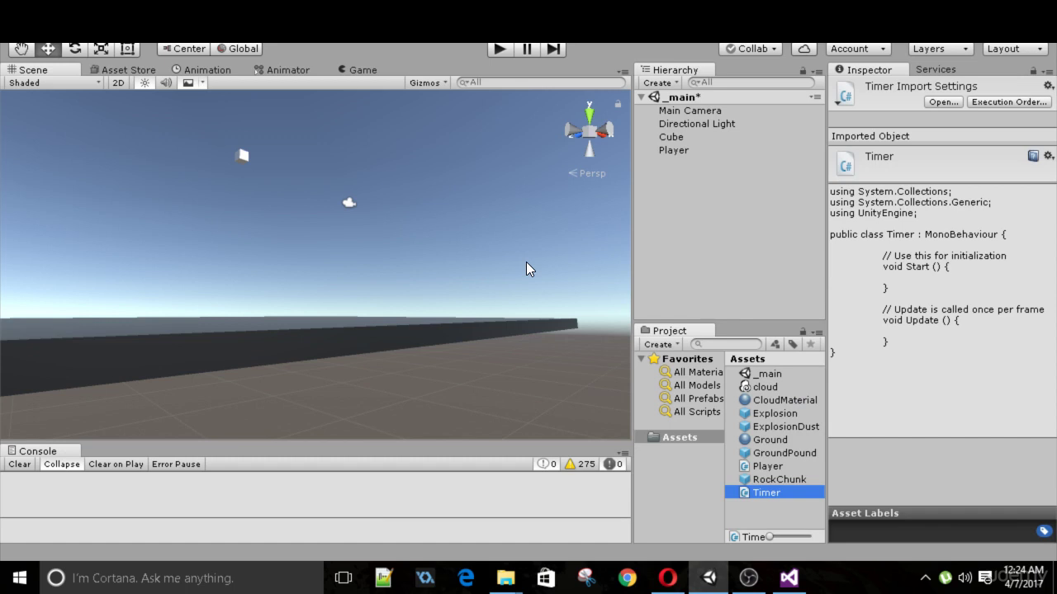
Open the Timer script in Visual Studio, declare "public float timer;" at the top of the class and save
double_click(766, 494)
left_click(475, 331)
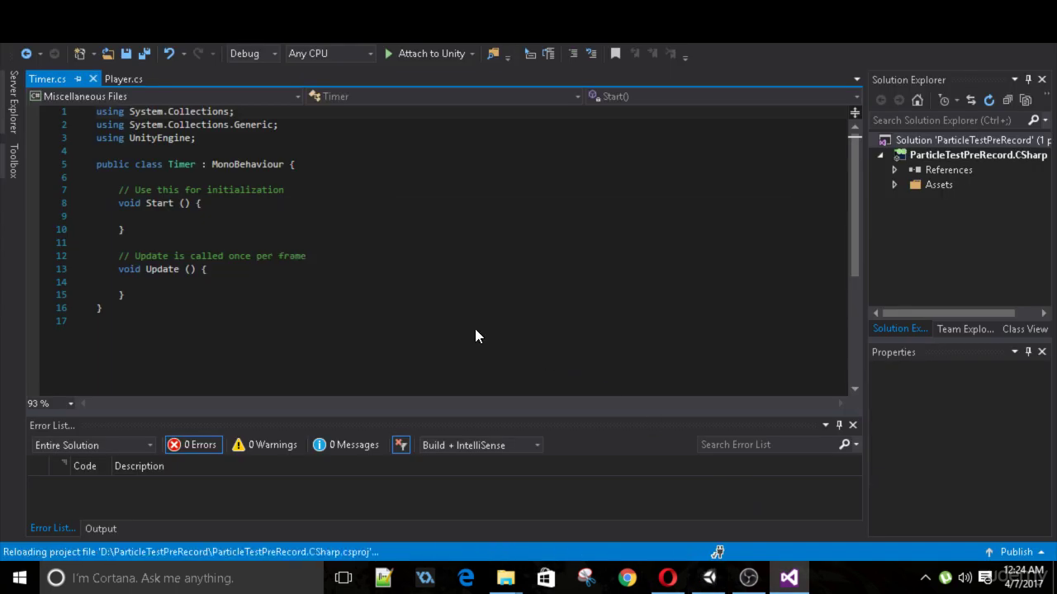
key("Return")
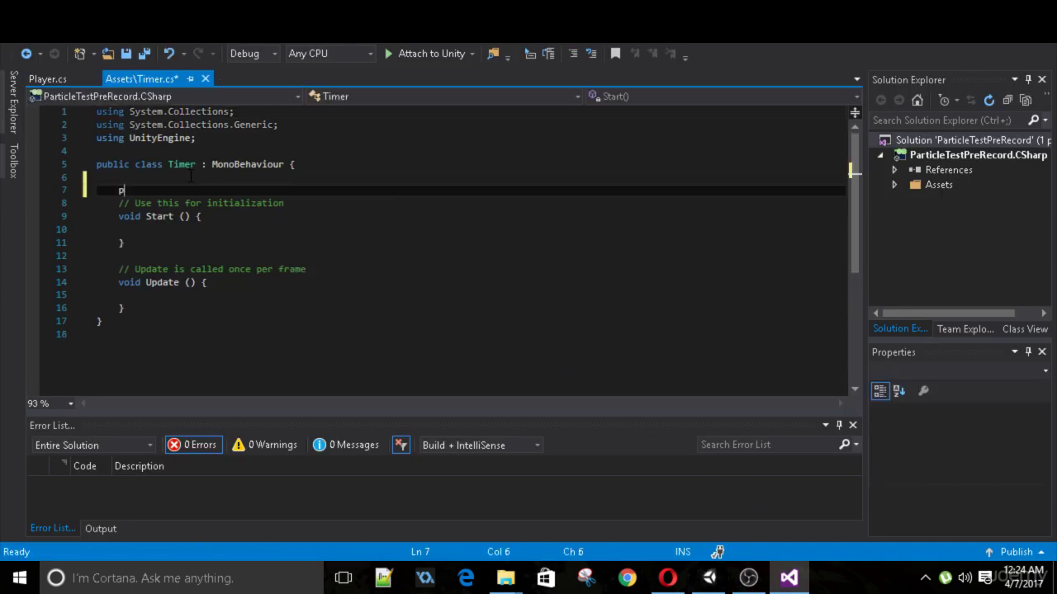
type("public float timer;")
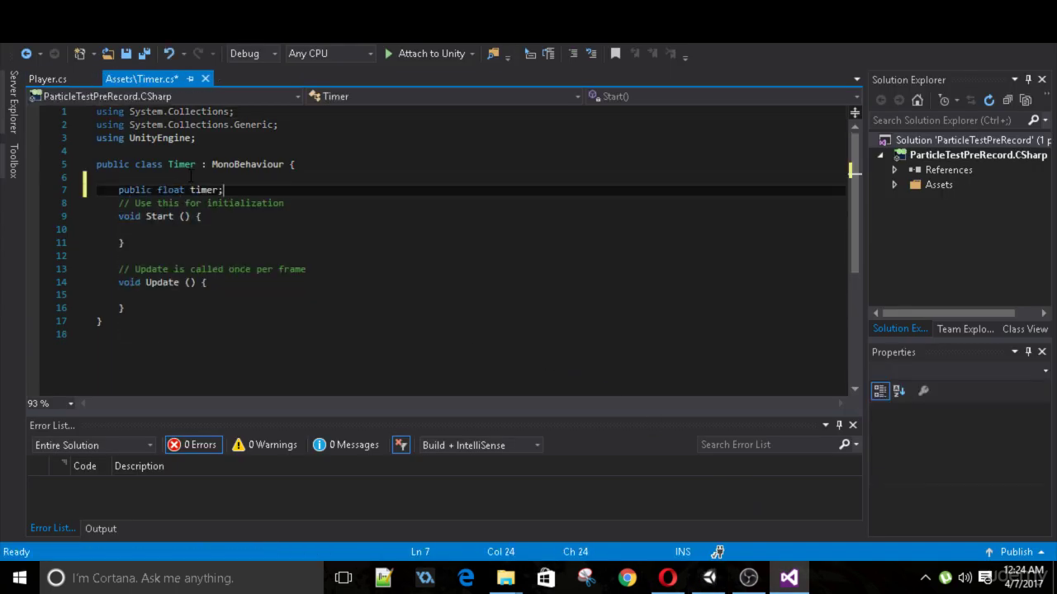
key("ctrl+s")
Delete the Start method and its initialization comment from the Timer class
left_click(143, 230)
left_click_drag(143, 231, 96, 203)
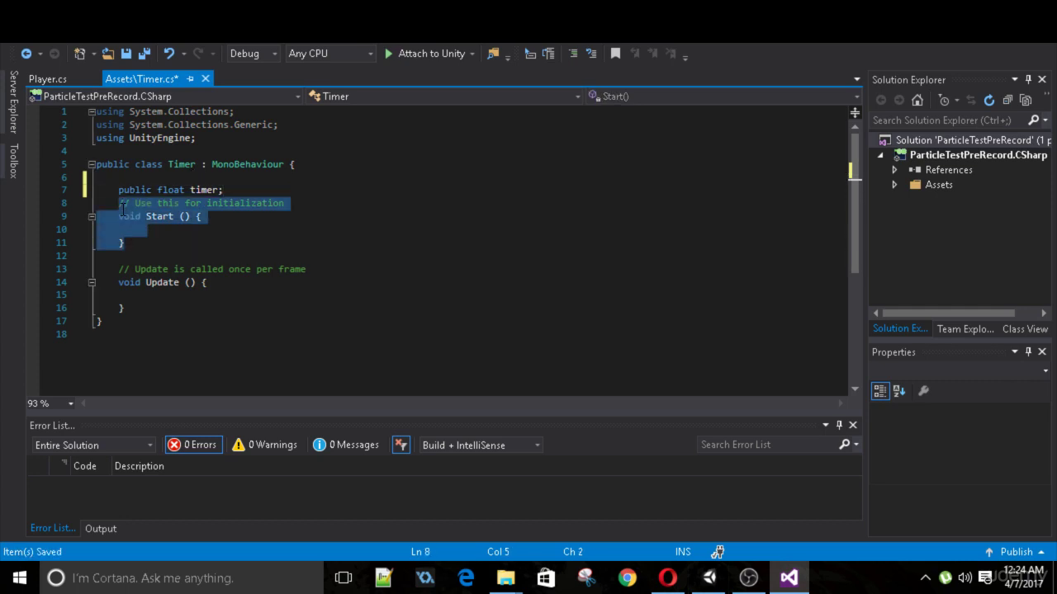
key("Delete")
Add the line "timer -= Time.deltaTime;" inside the Update method
left_click(165, 243)
left_click(183, 259)
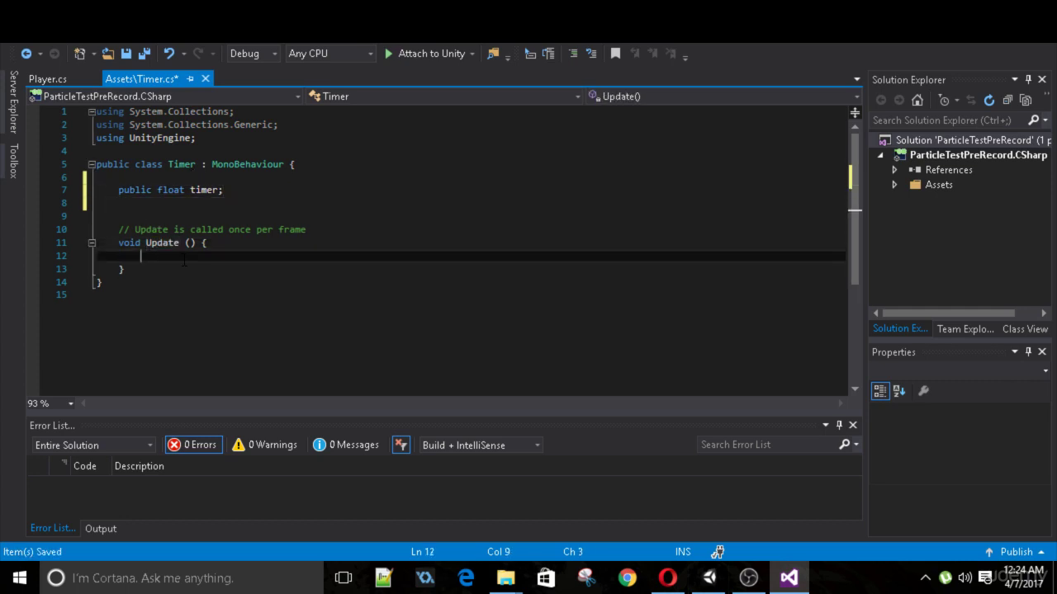
type("-= Time.deltaTime;")
key("Return")
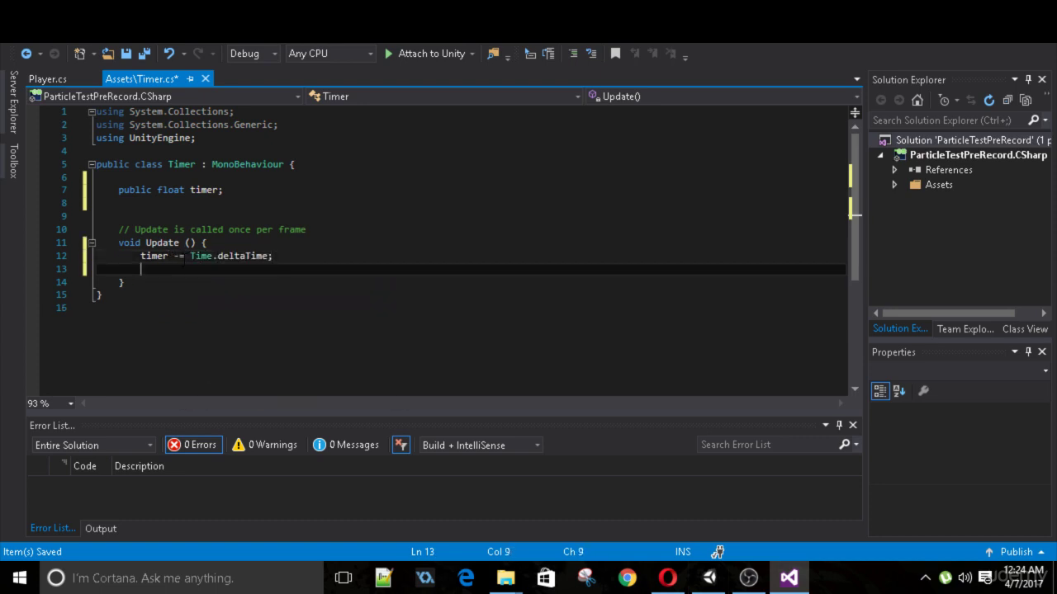
Below the countdown line in Update, add "if (timer <= 0)" with the statement "Destroy(gameObject);"
type("if(timer<-")
type("0)")
key("Return")
type("D")
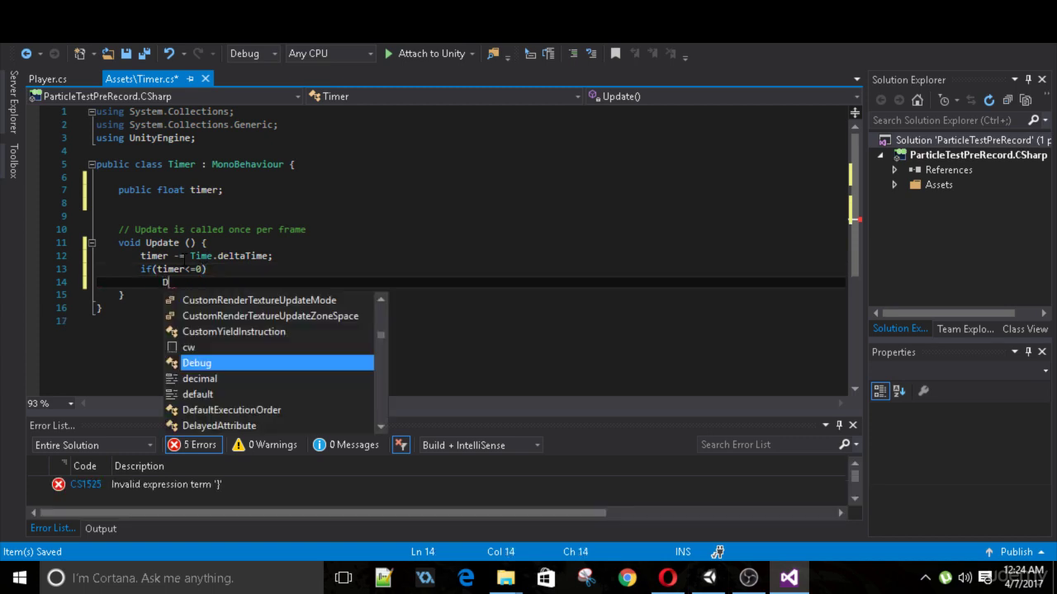
type("estroy(gameObject);")
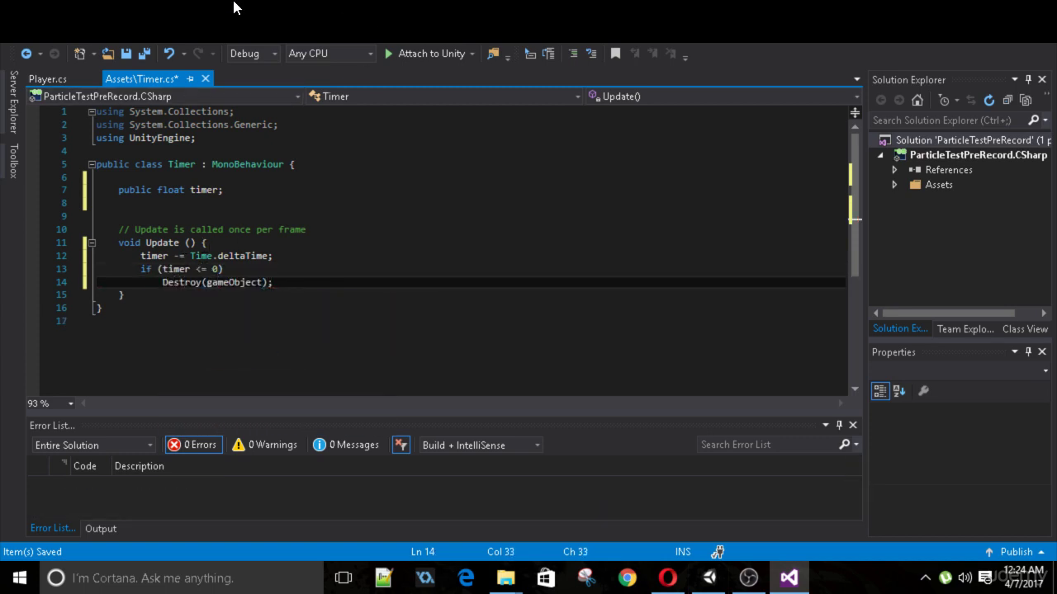
Close Timer.cs with its changes saved and switch back to Unity
left_click(203, 79)
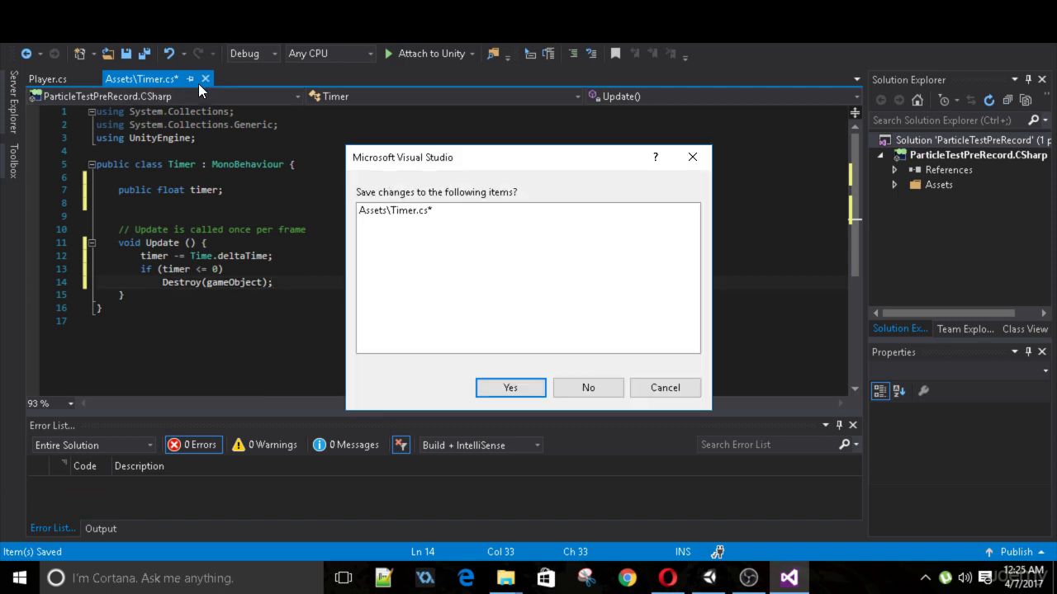
left_click(516, 387)
left_click(710, 578)
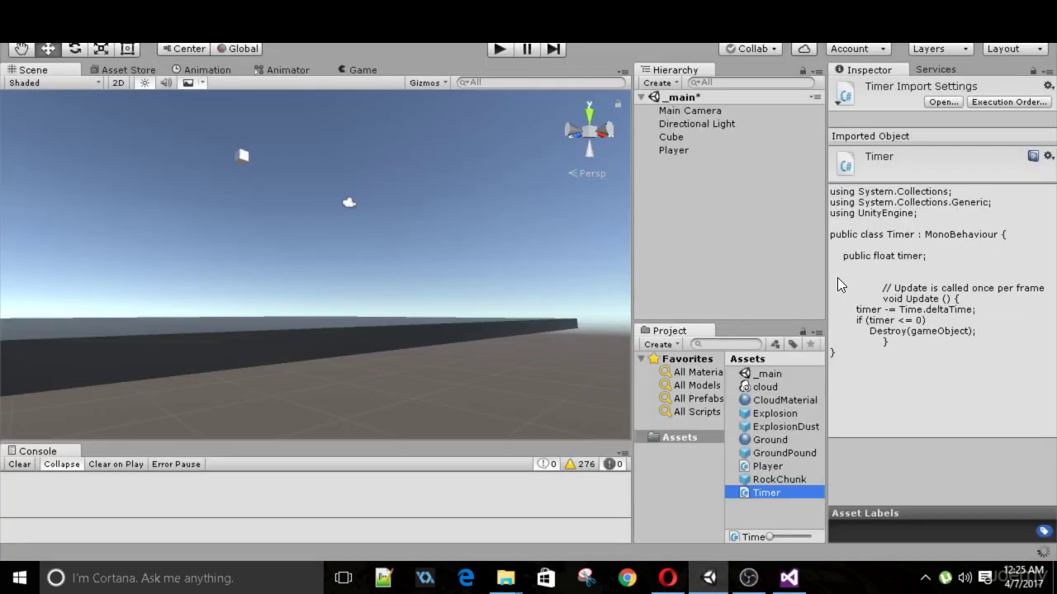
Attach the Timer script to the Explosion prefab and open its Timer value for editing
left_click(766, 417)
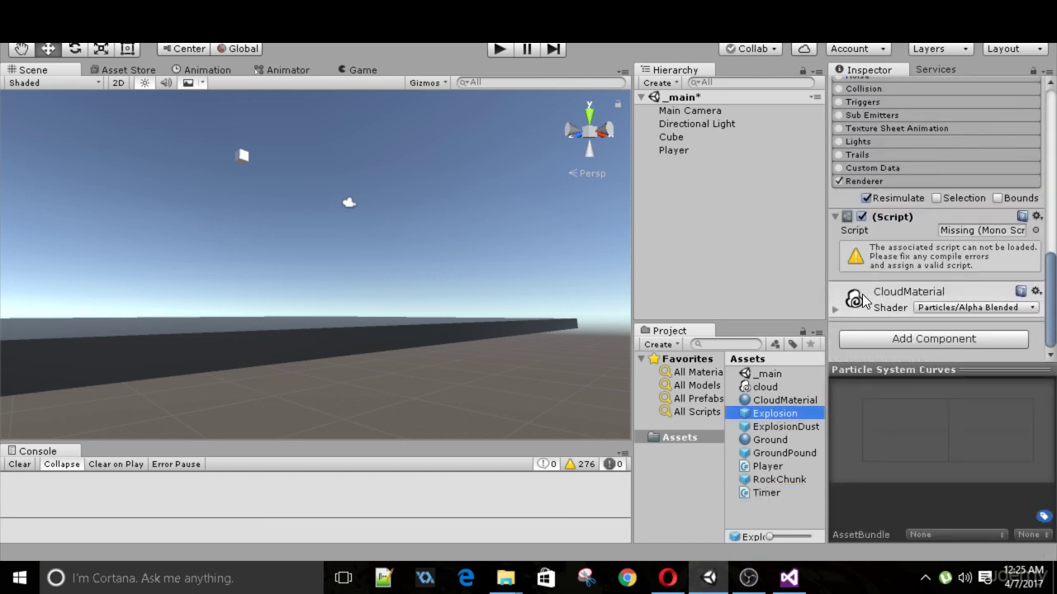
left_click_drag(777, 494, 871, 328)
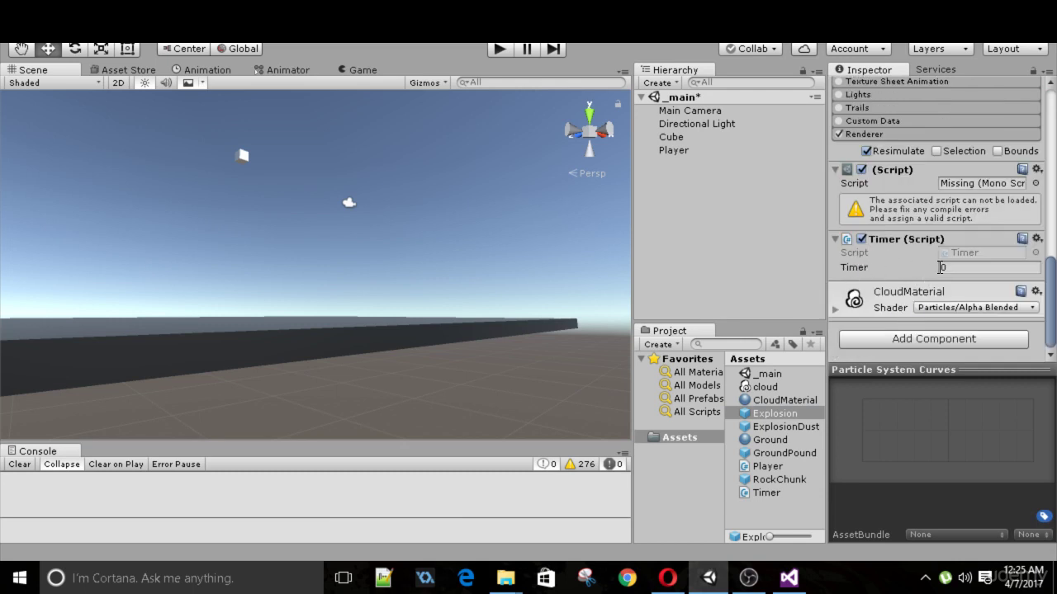
left_click(961, 269)
Attach the Timer script to the ExplosionDust prefab and set its Timer value to 4
left_click(801, 427)
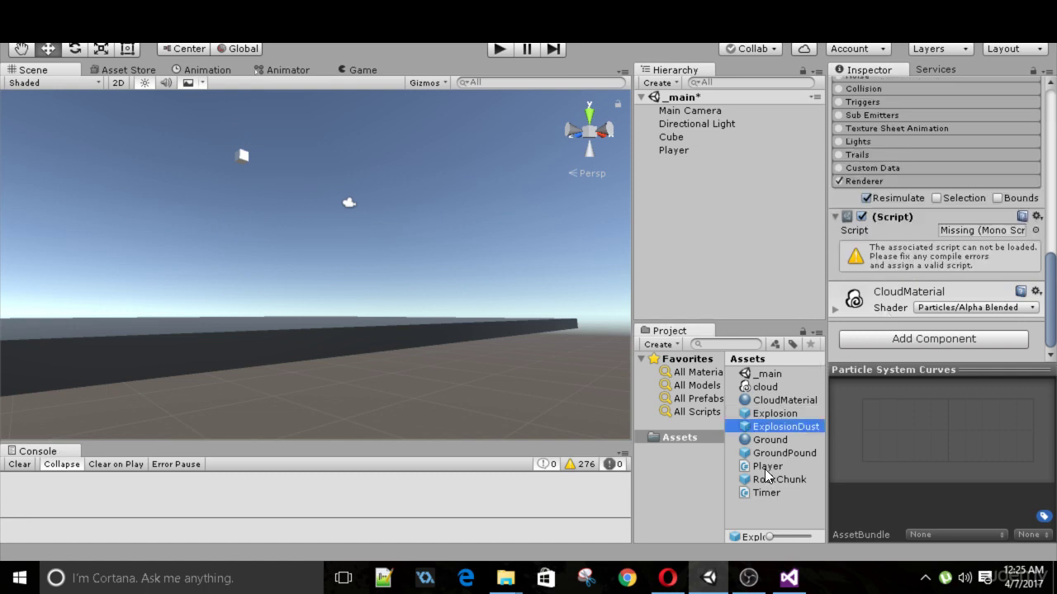
left_click_drag(772, 494, 912, 363)
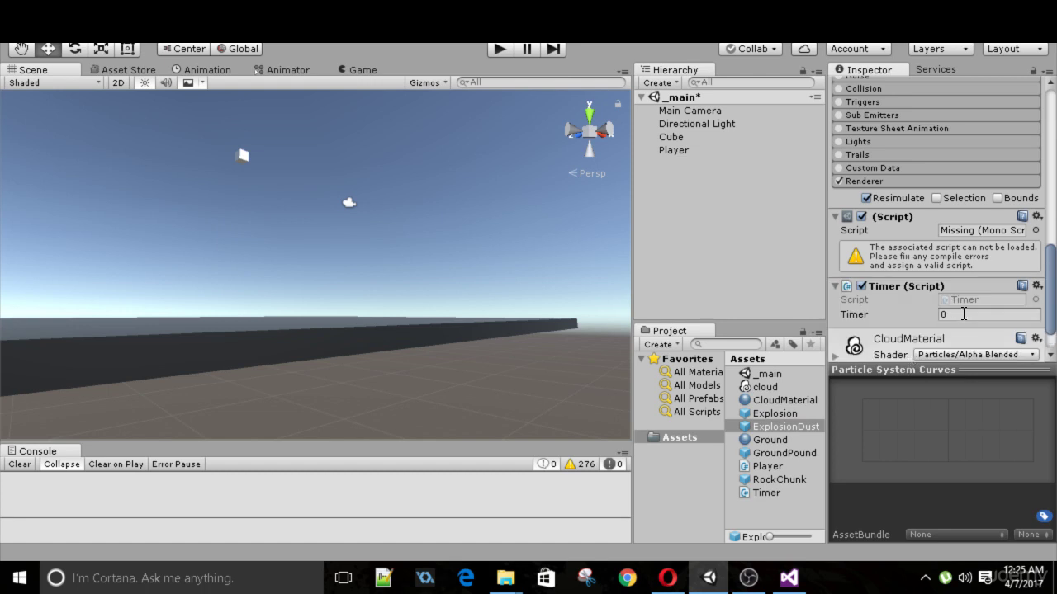
left_click(963, 314)
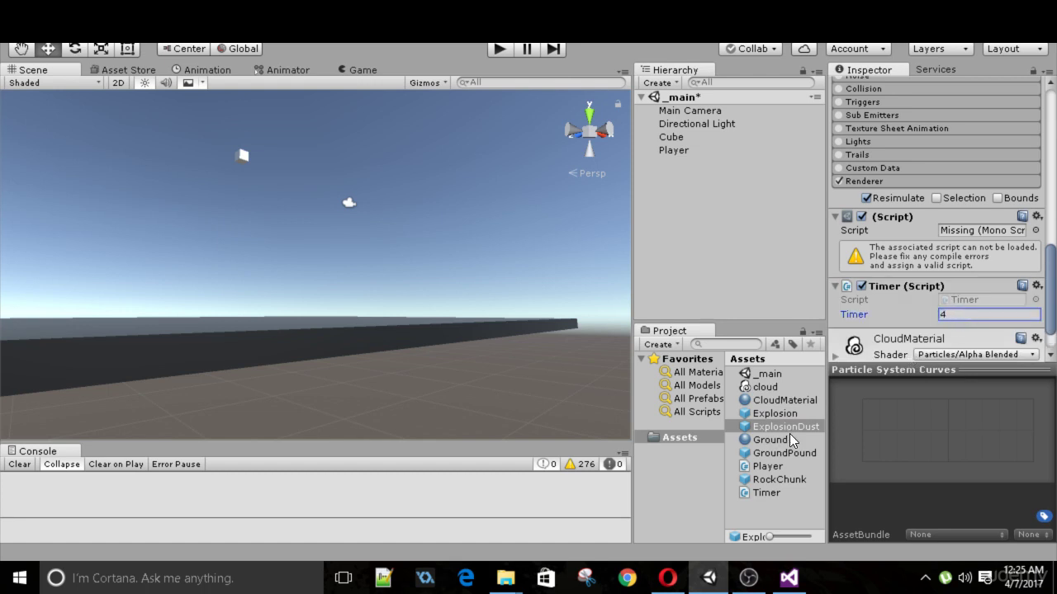
Attach the Timer script to the GroundPound prefab and set its Timer value to 4
left_click(788, 454)
left_click_drag(768, 494, 912, 354)
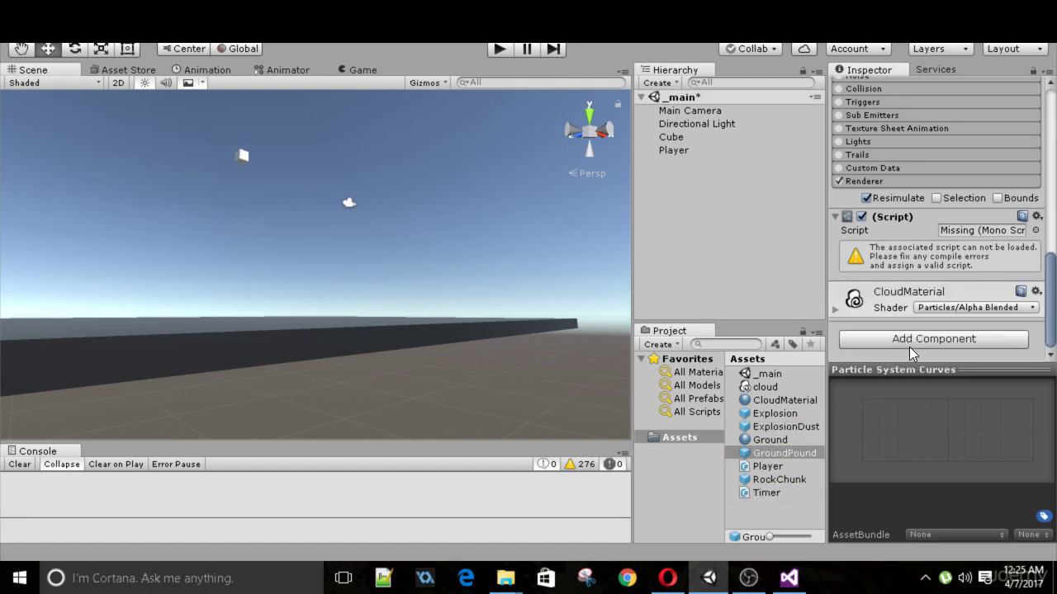
left_click_drag(766, 493, 895, 363)
left_click(987, 317)
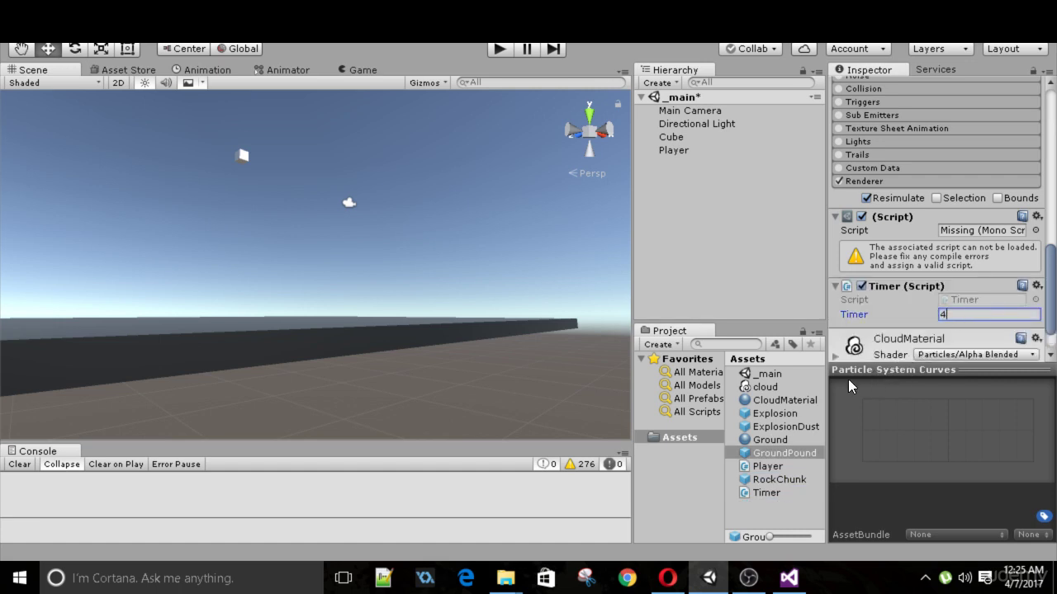
Attach the Timer script to the RockChunk prefab and set its Timer value to 3
left_click(786, 476)
left_click_drag(765, 495, 906, 365)
left_click(946, 317)
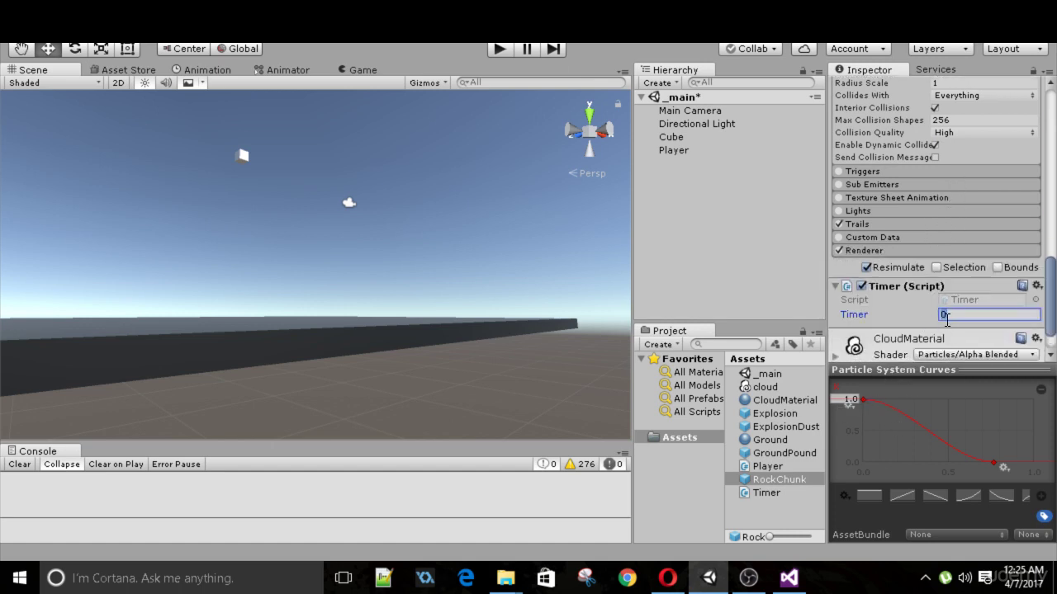
Play-test the scene to check whether the particle clones get destroyed in the Hierarchy, and stop play mode
left_click(500, 49)
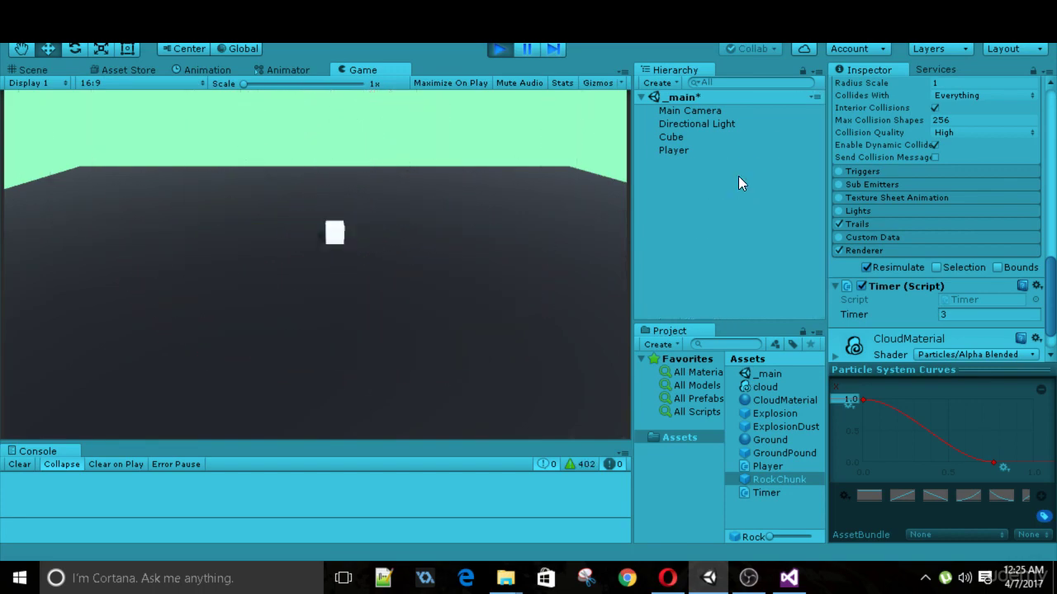
left_click(499, 49)
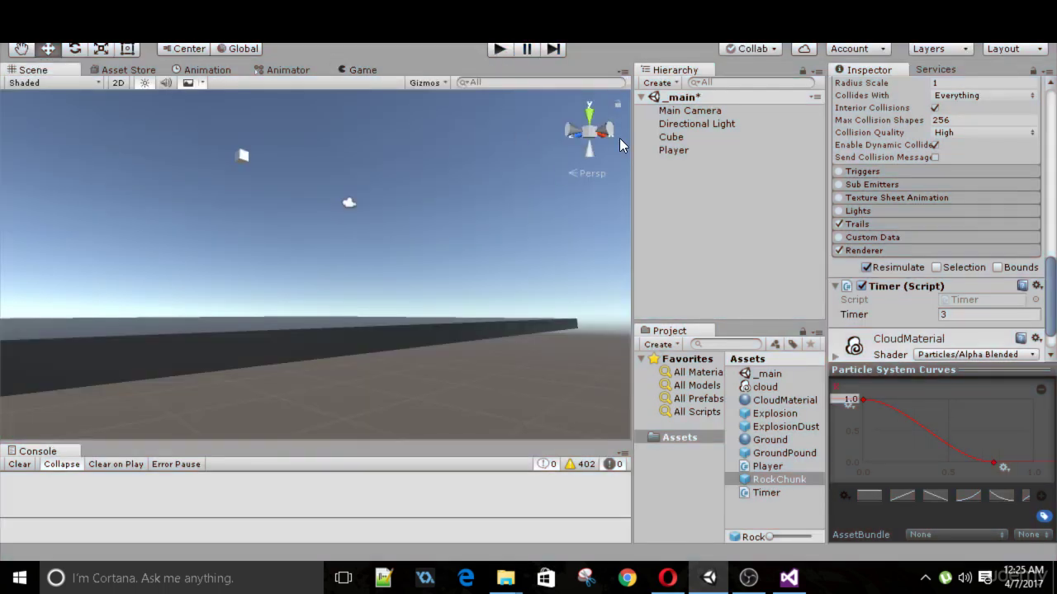
left_click_drag(521, 207, 405, 360, "alt")
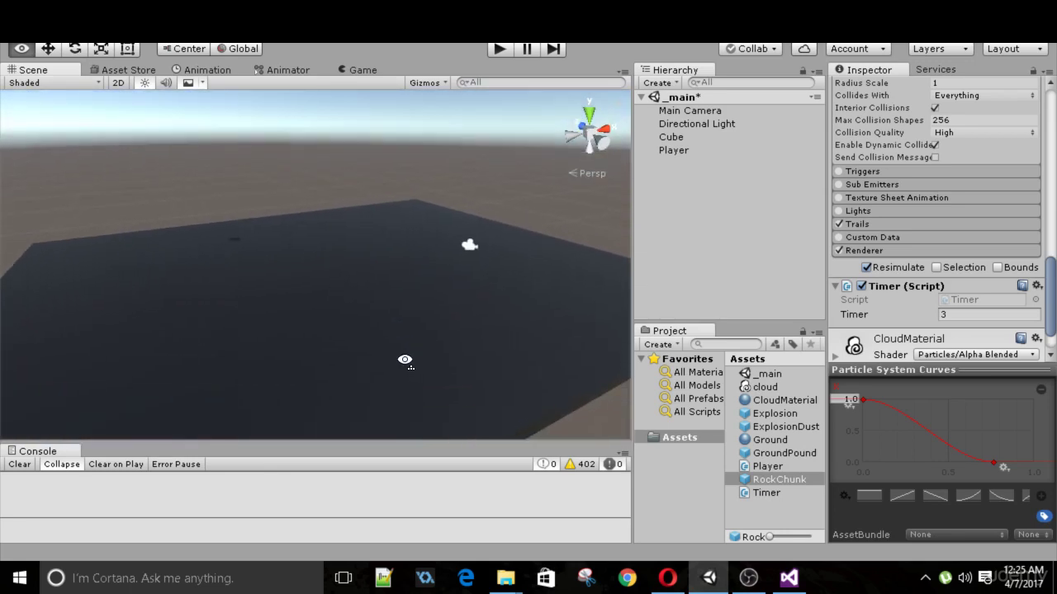